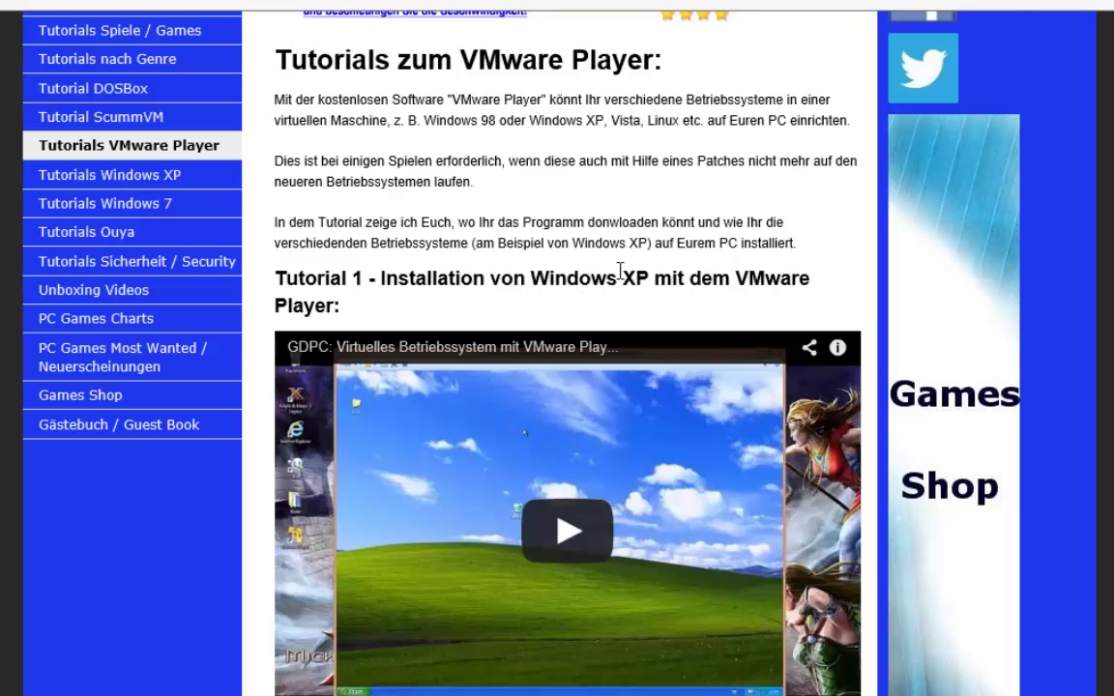
# Step: Look through the VMware Player tutorials page, including both video tutorials, the notes and the download links
pyautogui.scroll(-5, 1107, 517)
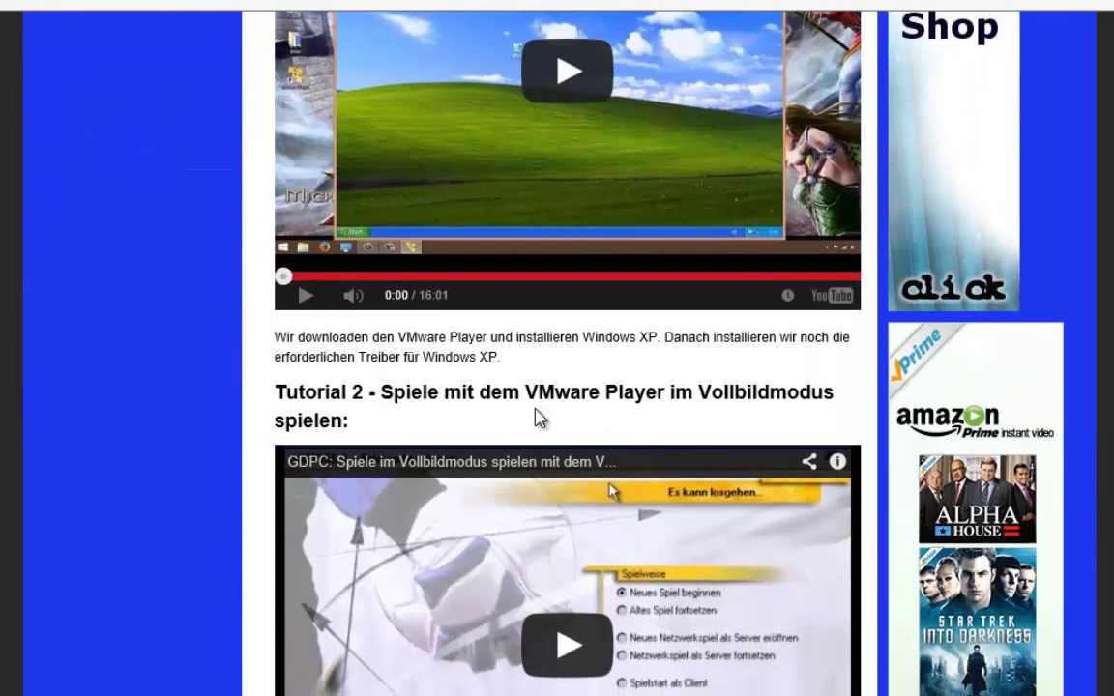
pyautogui.scroll(-5, 229, 585)
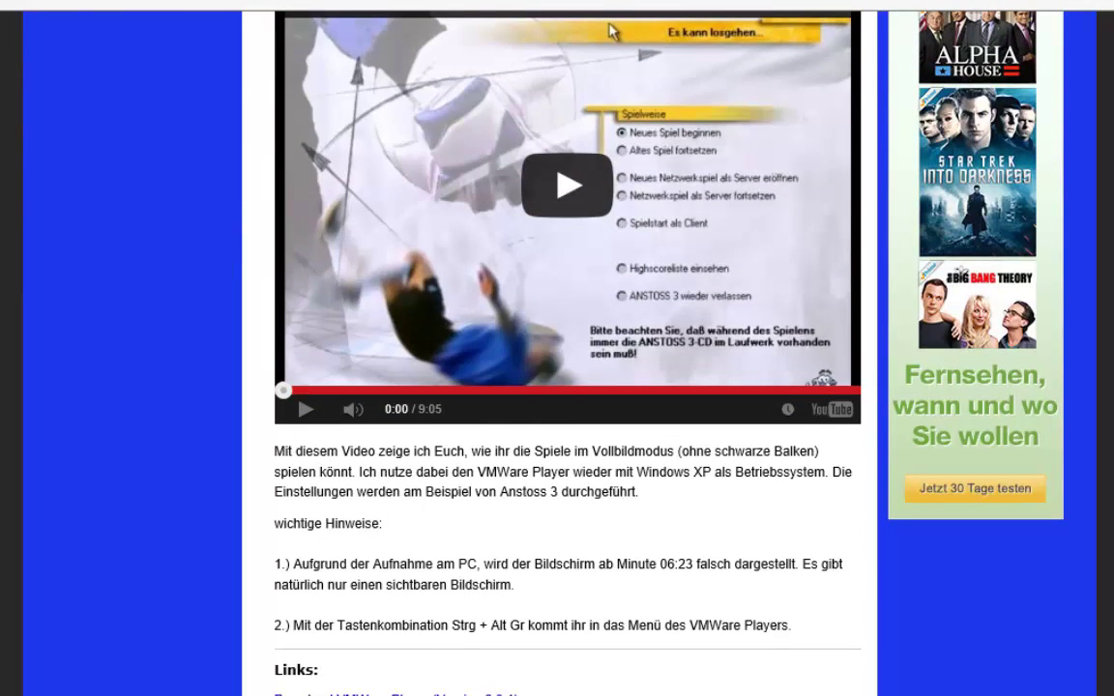
pyautogui.scroll(3, 464, 484)
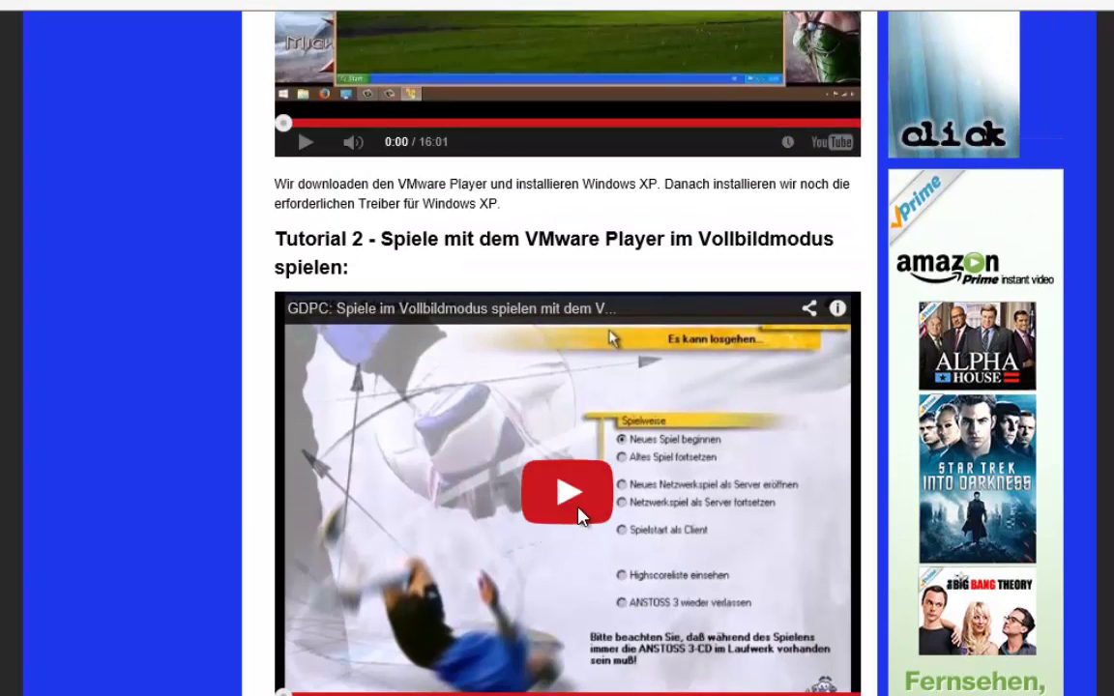
pyautogui.scroll(-3, 651, 527)
pyautogui.scroll(3, 674, 538)
pyautogui.scroll(5, 639, 271)
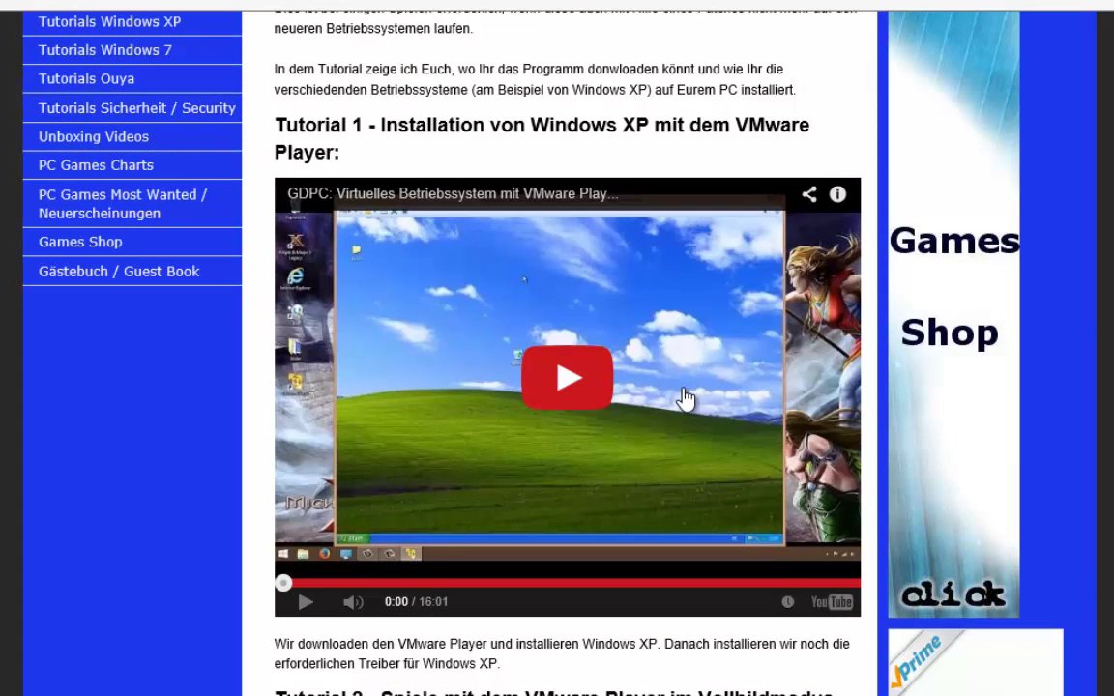
pyautogui.scroll(-2, 687, 360)
pyautogui.scroll(-4, 707, 509)
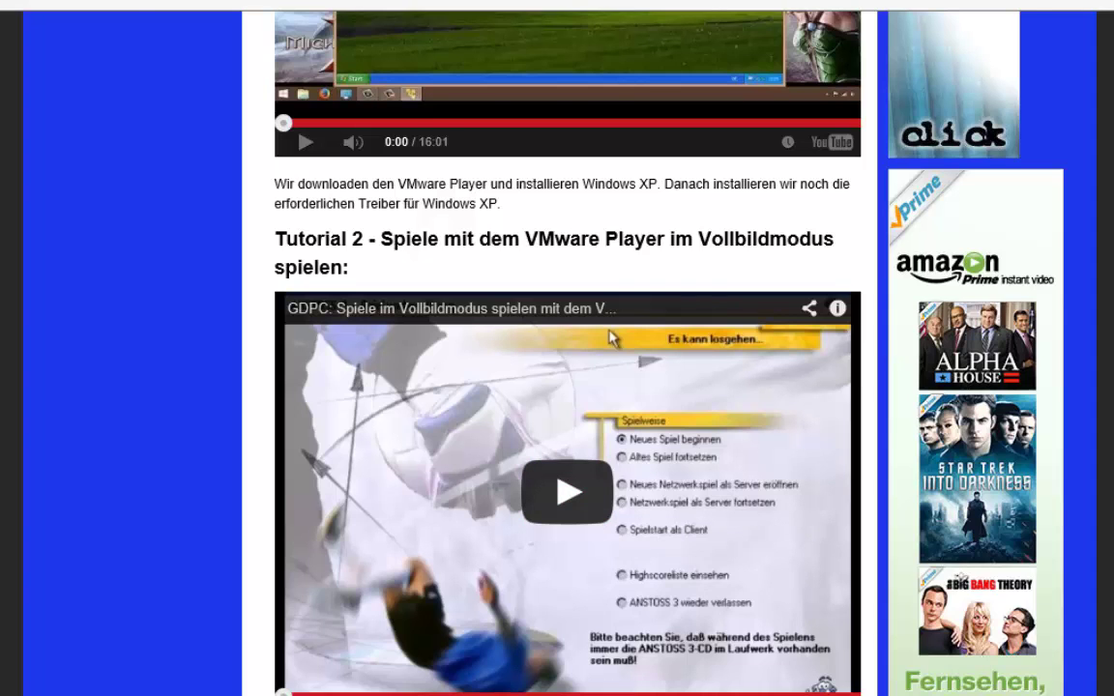
pyautogui.scroll(10, 557, 348)
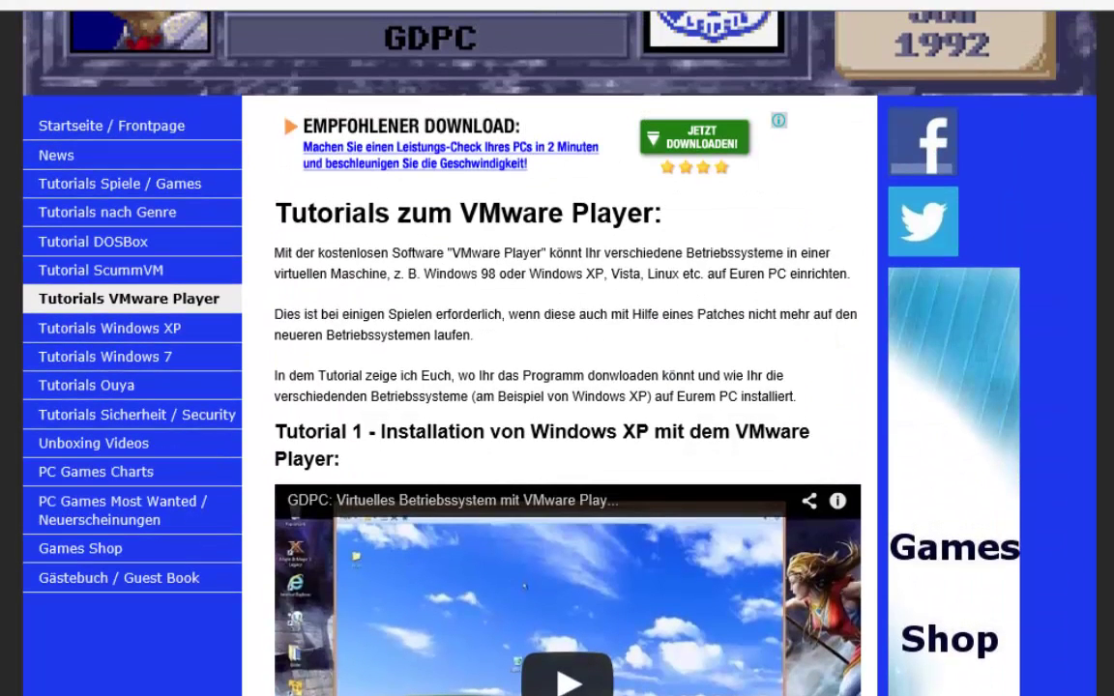
pyautogui.scroll(-12, 557, 348)
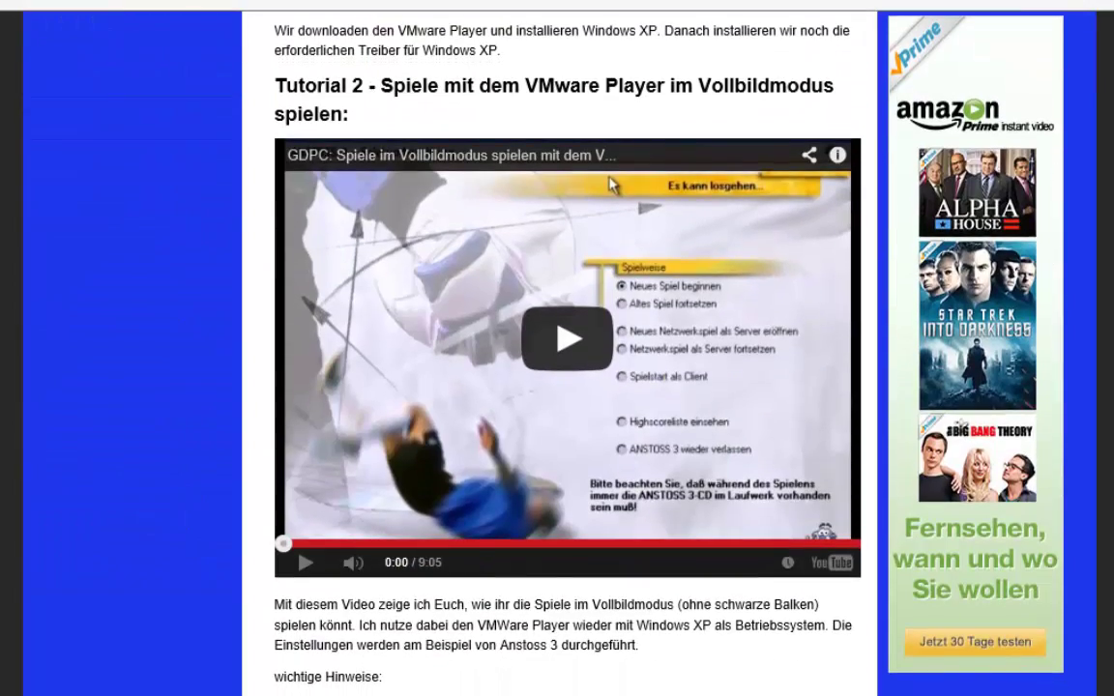
pyautogui.scroll(-4, 611, 183)
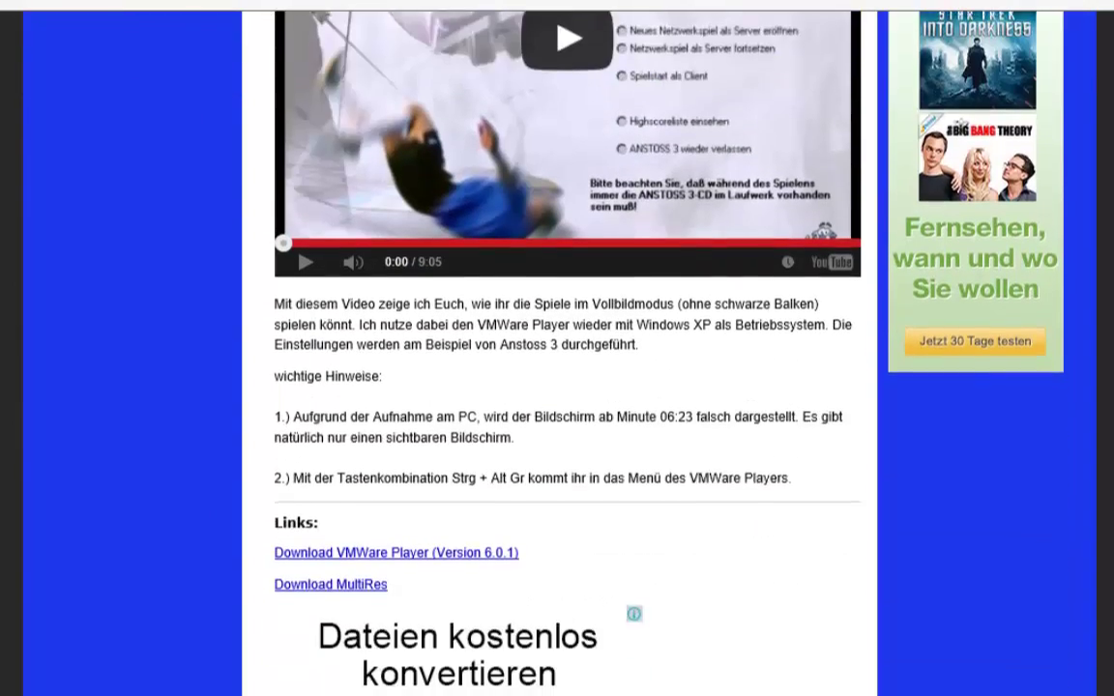
pyautogui.scroll(13, 611, 183)
pyautogui.scroll(4, 751, 465)
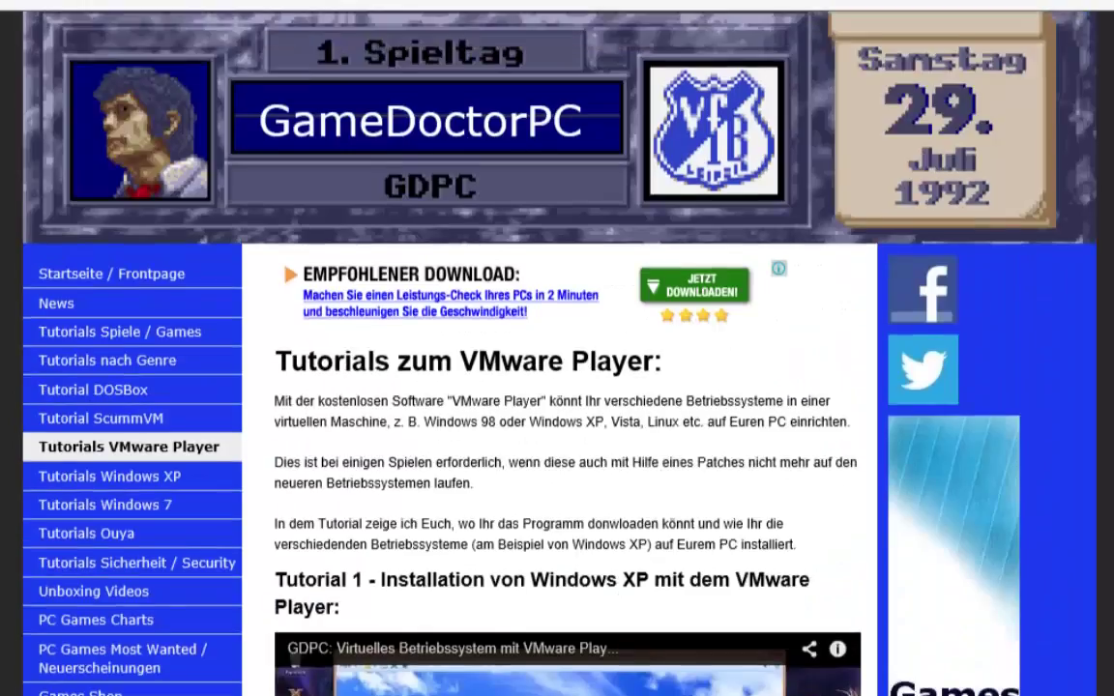
pyautogui.scroll(-6, 744, 469)
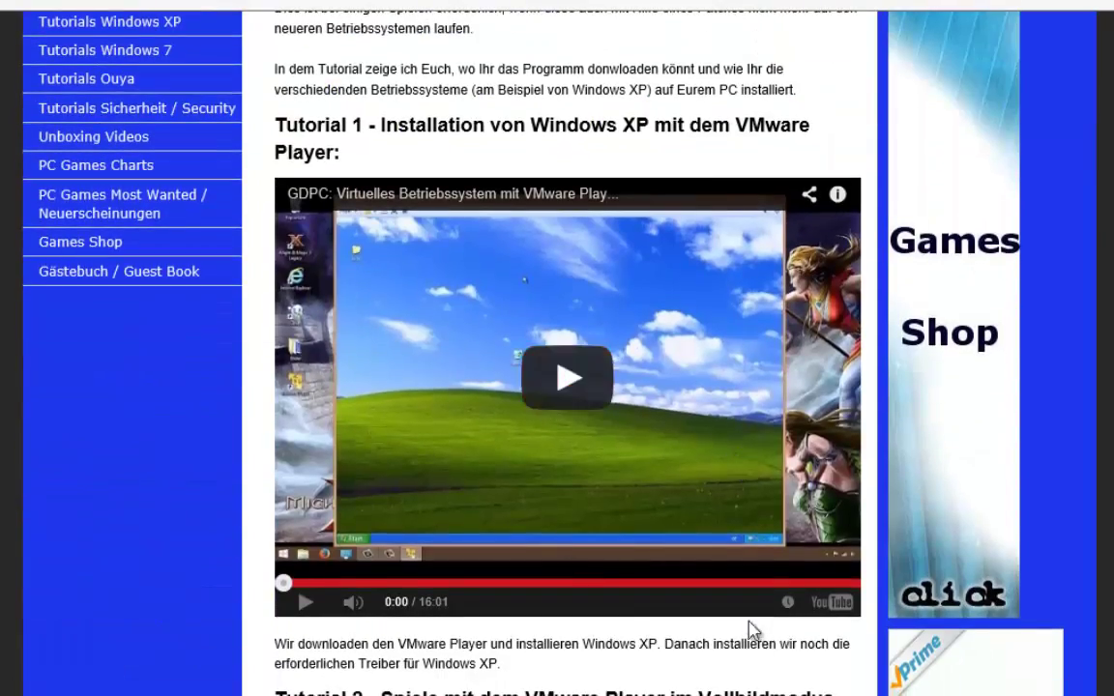
pyautogui.scroll(-6, 753, 639)
pyautogui.scroll(10, 666, 597)
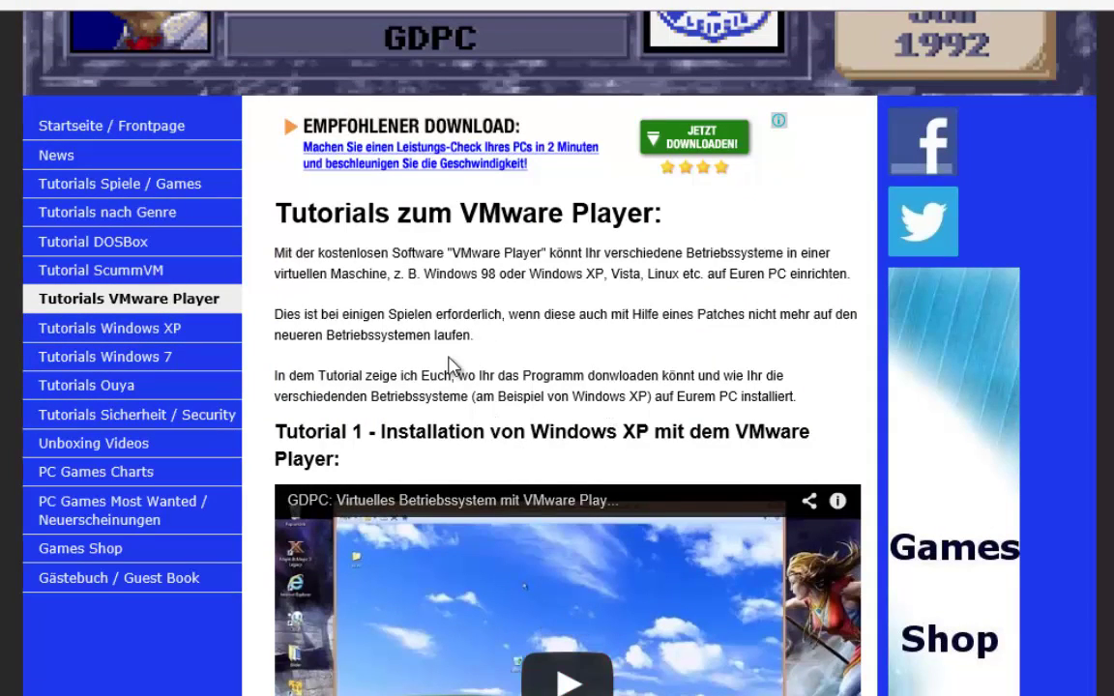
pyautogui.scroll(2, 397, 435)
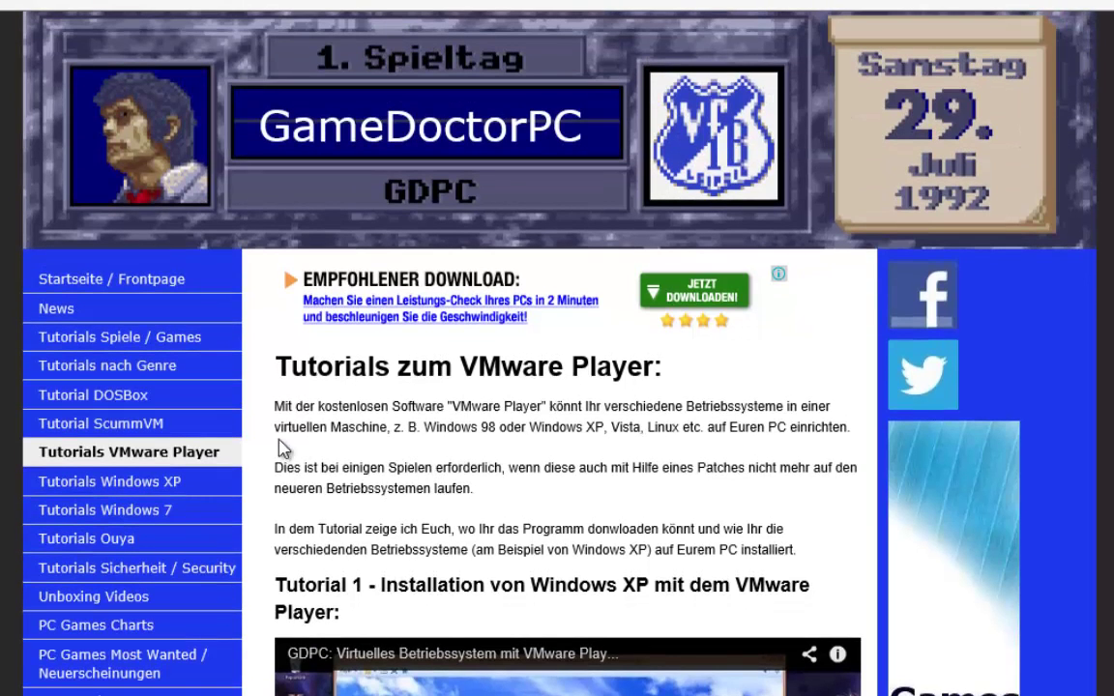
# Step: Open the Anstoss 2 Gold page from the games tutorials list and go to its Patches section
pyautogui.click(145, 344)
pyautogui.scroll(-2, 614, 477)
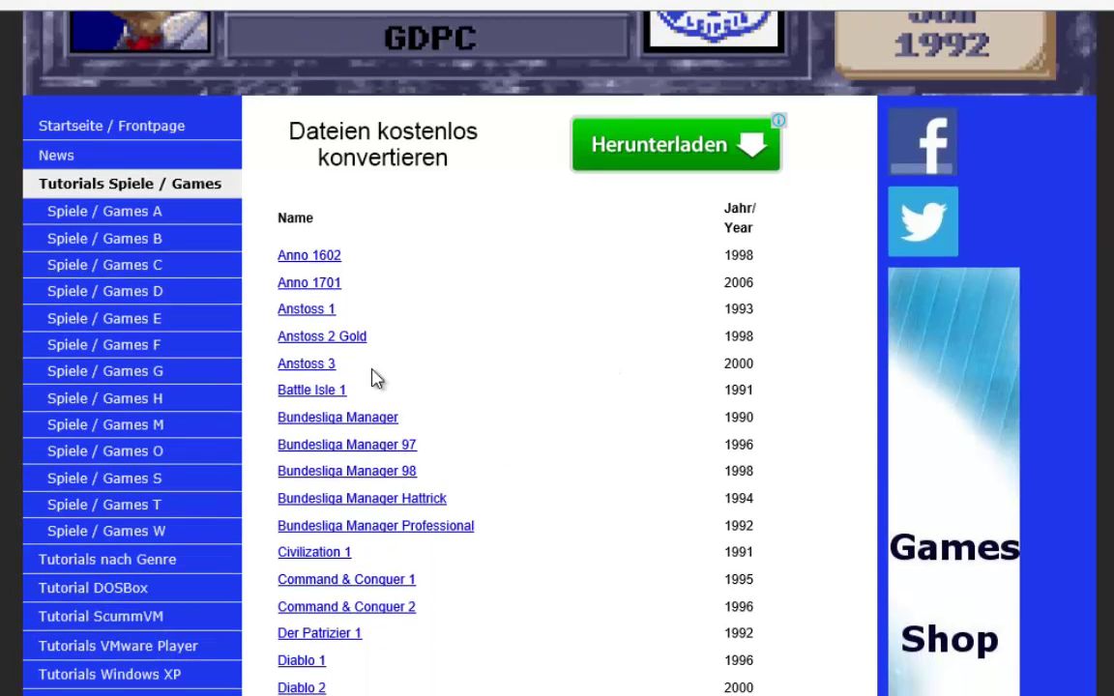
pyautogui.click(359, 350)
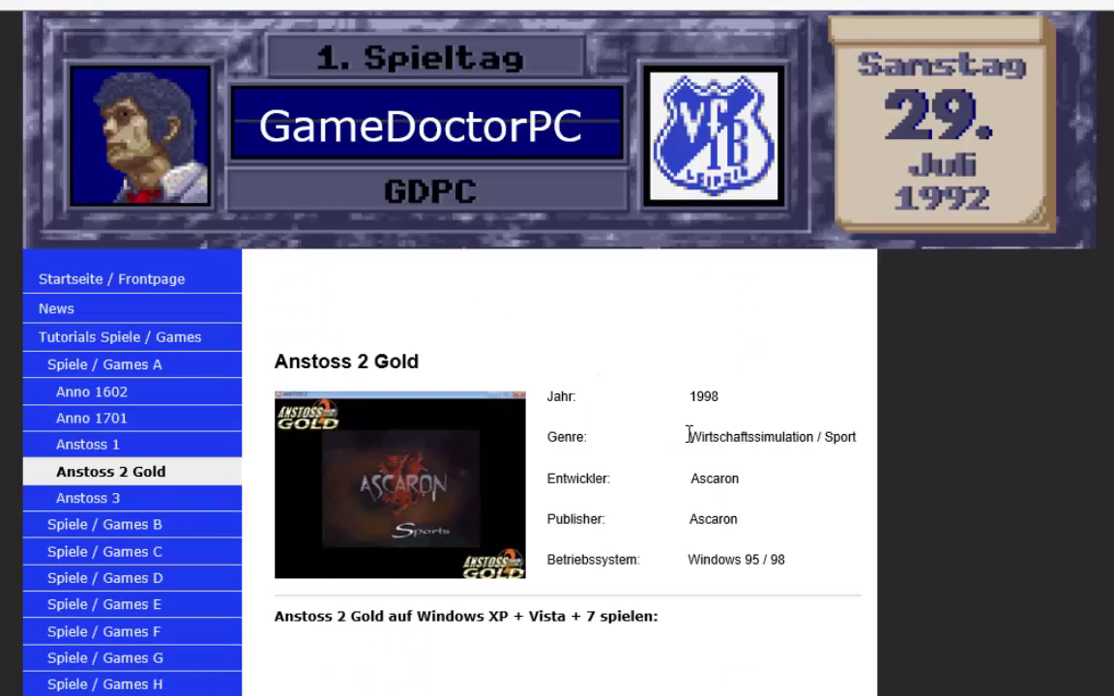
pyautogui.scroll(-5, 704, 525)
pyautogui.scroll(-15, 400, 443)
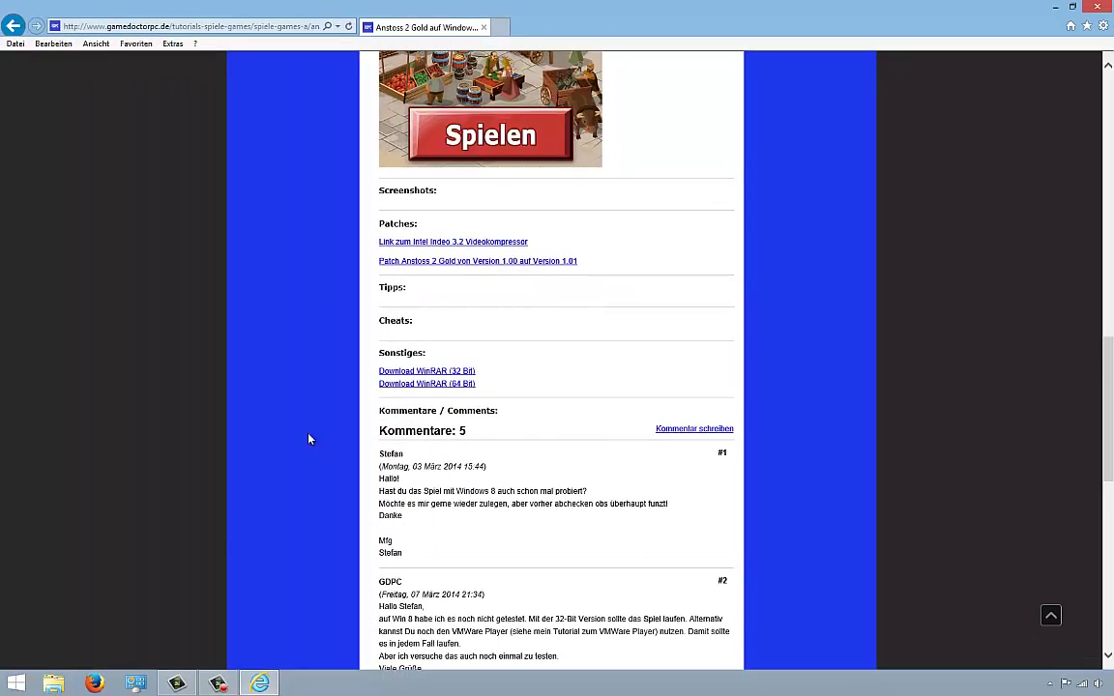
# Step: Check the contents of the A2GOLDV100 disc in drive E: in File Explorer, and close the window
pyautogui.click(53, 683)
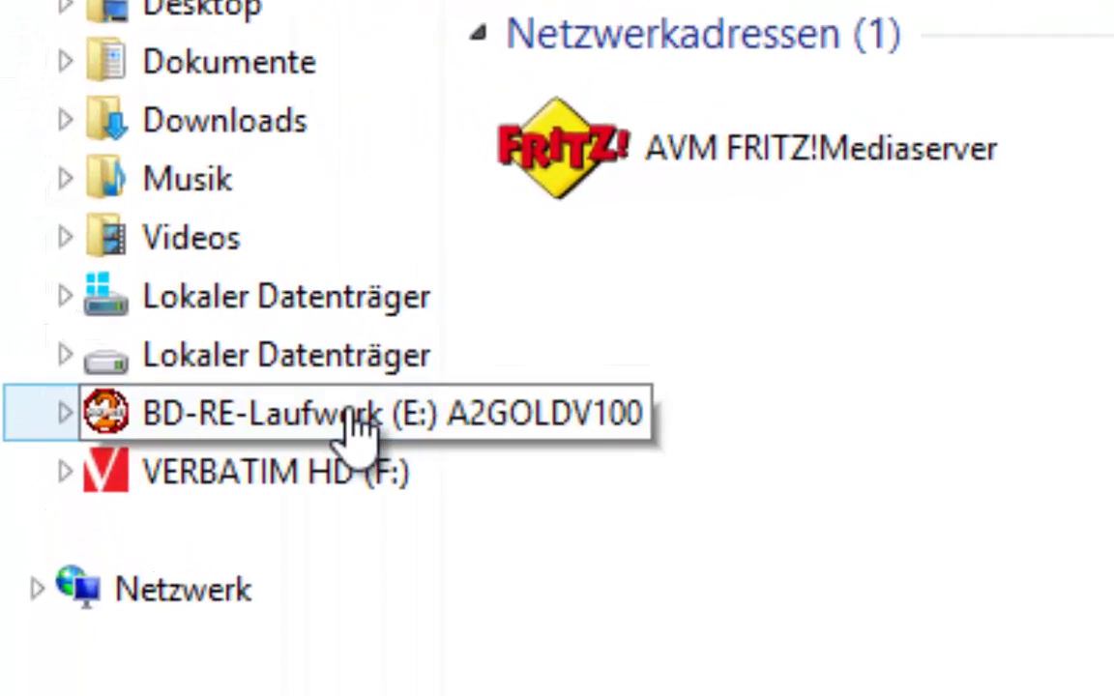
pyautogui.click(350, 408)
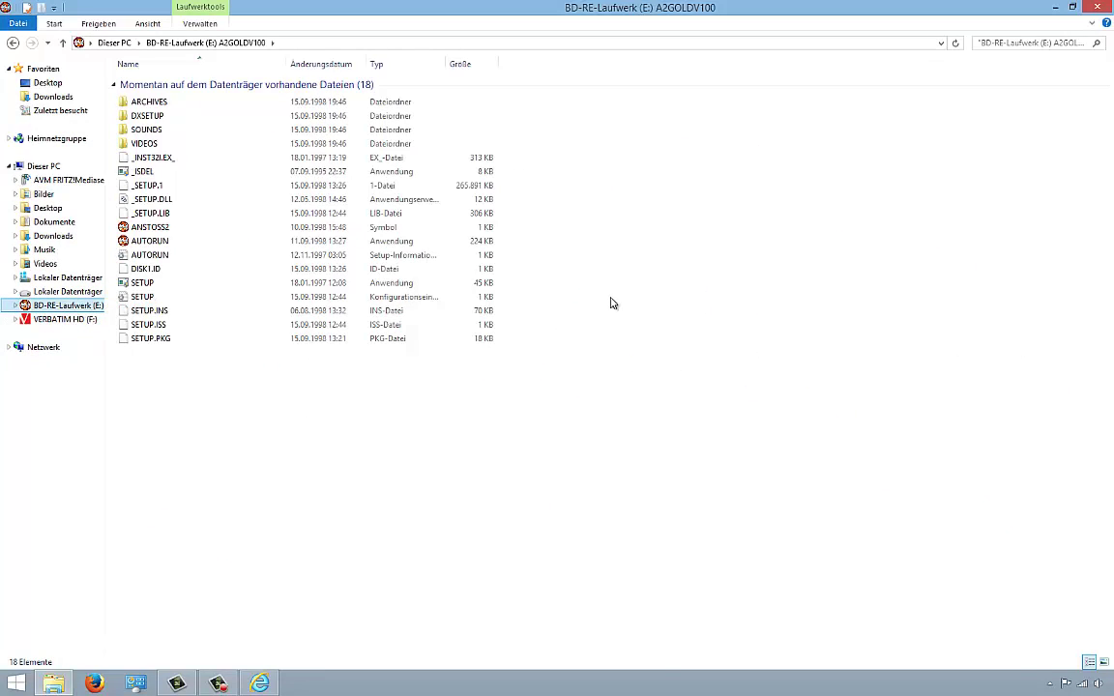
pyautogui.click(1097, 8)
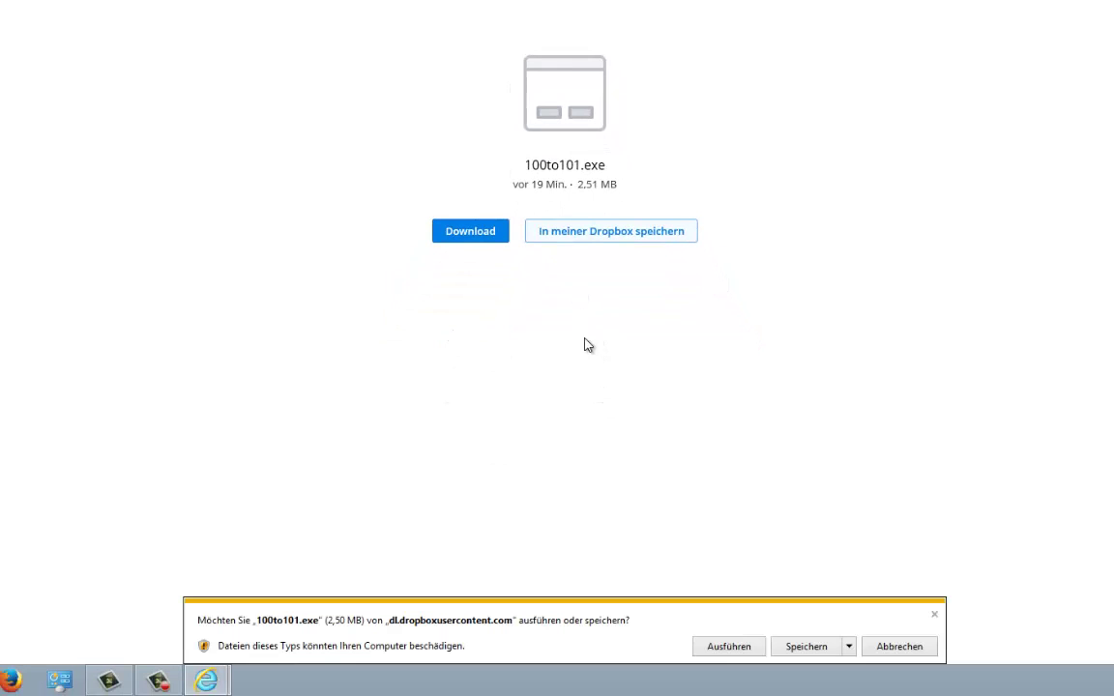
# Step: Save the 100to101.exe patch from Dropbox to the computer and close the browser
pyautogui.click(806, 647)
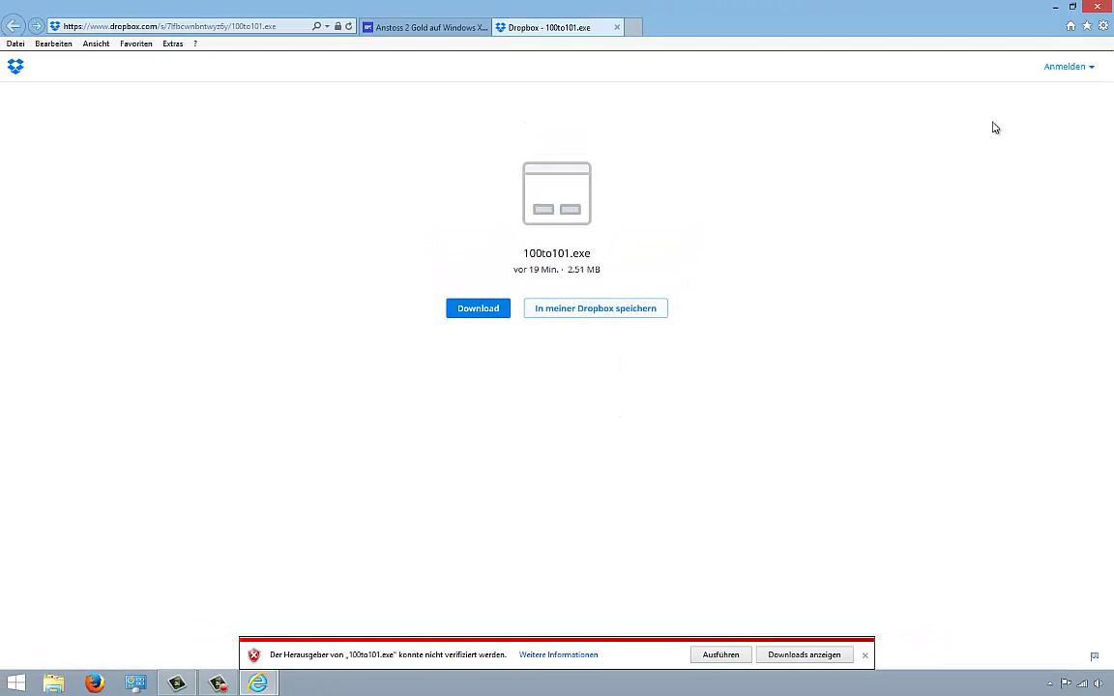
pyautogui.click(1096, 7)
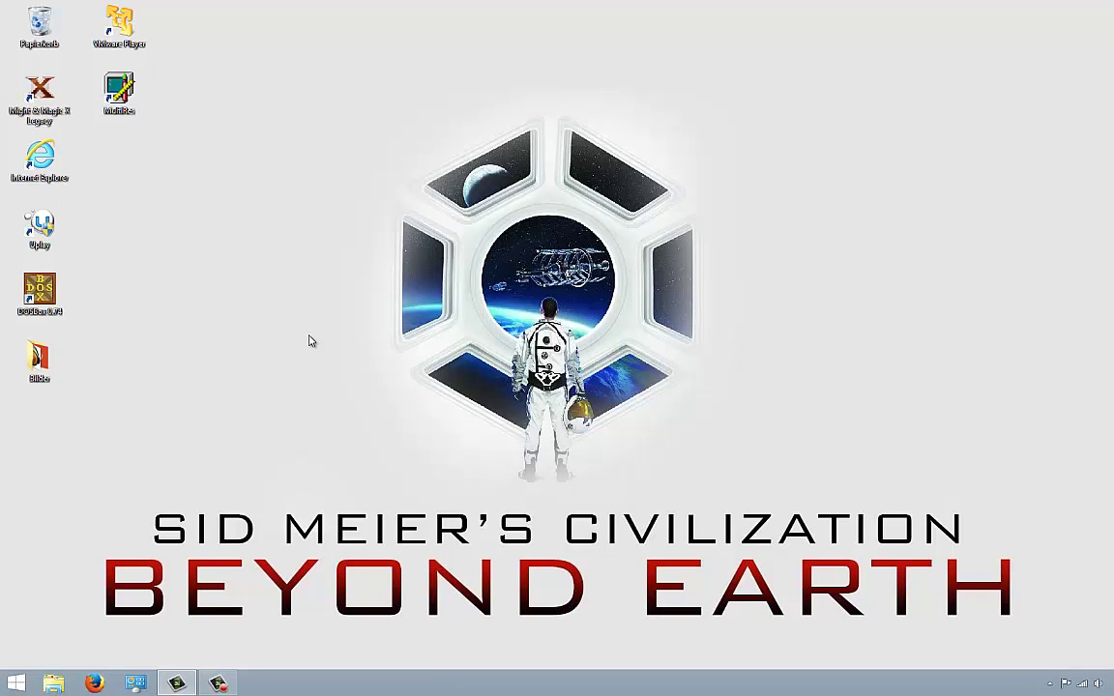
# Step: Move the 100to101 file from the Downloads folder to the desktop and place its icon below MultiRes
pyautogui.click(55, 683)
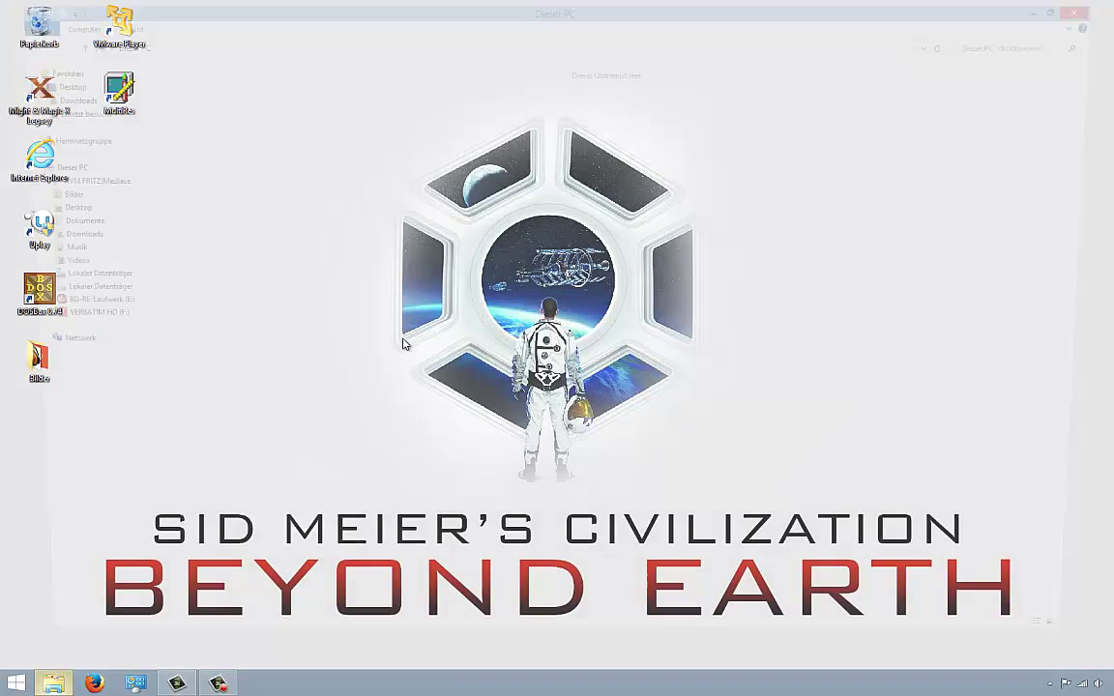
pyautogui.click(56, 99)
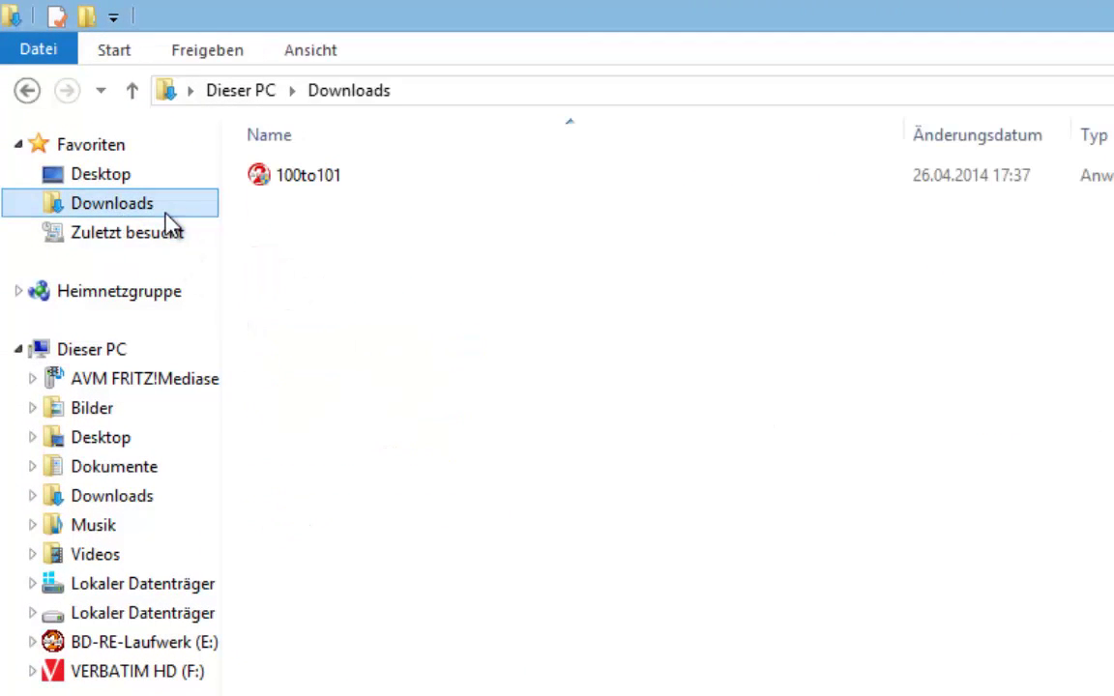
pyautogui.click(316, 188)
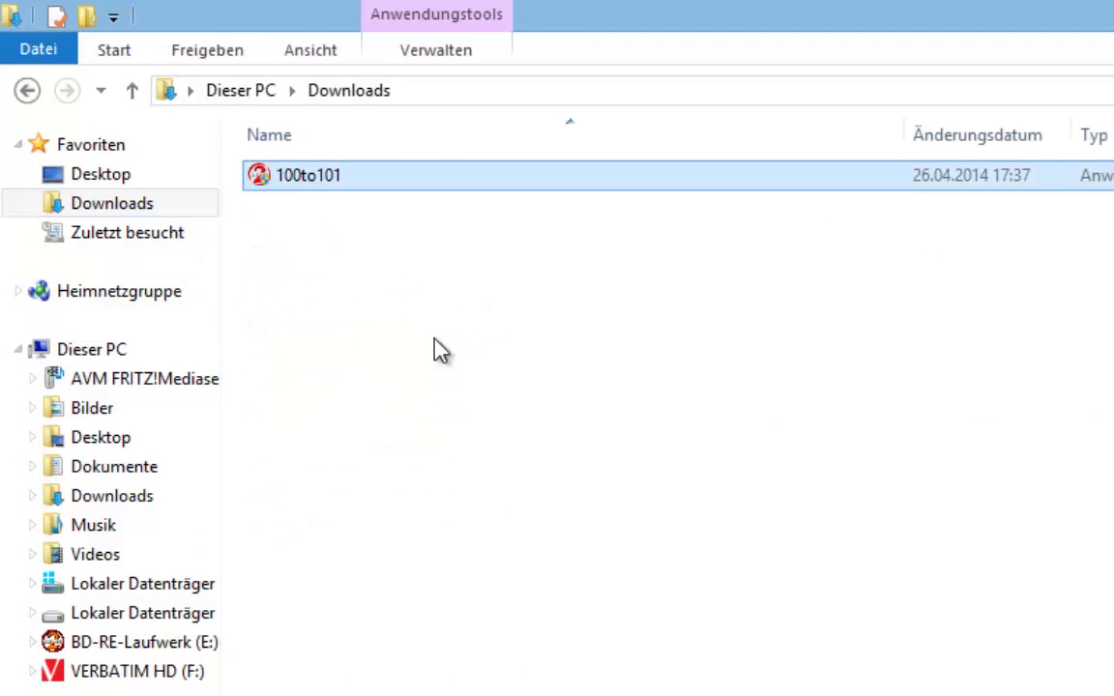
pyautogui.rightClick(358, 186)
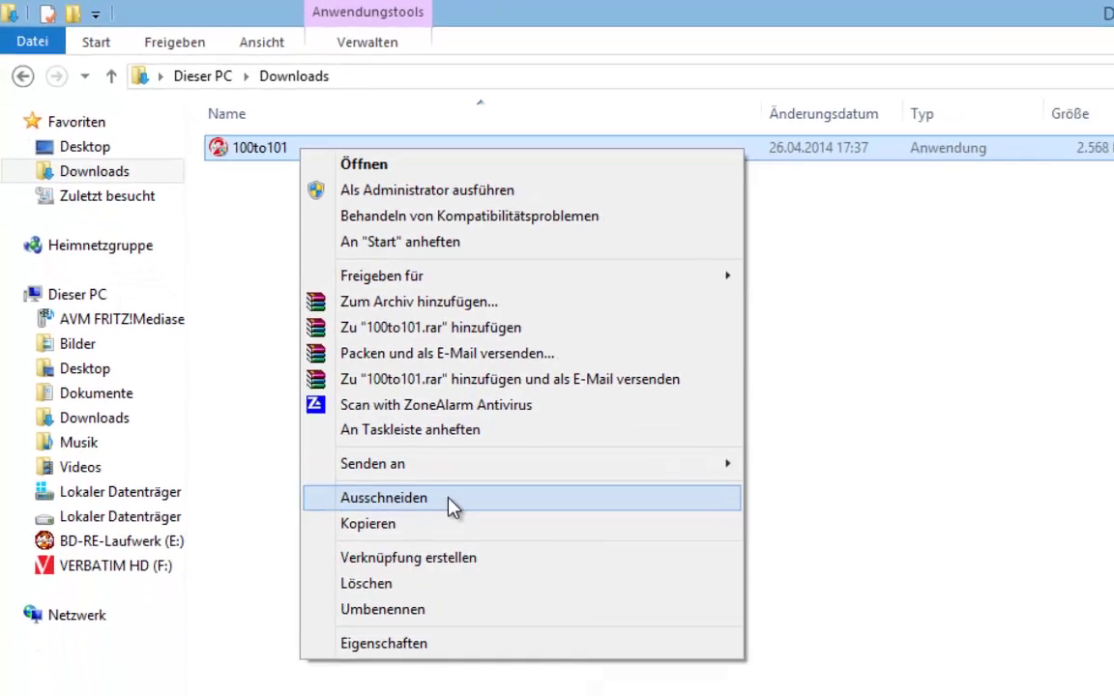
pyautogui.click(531, 601)
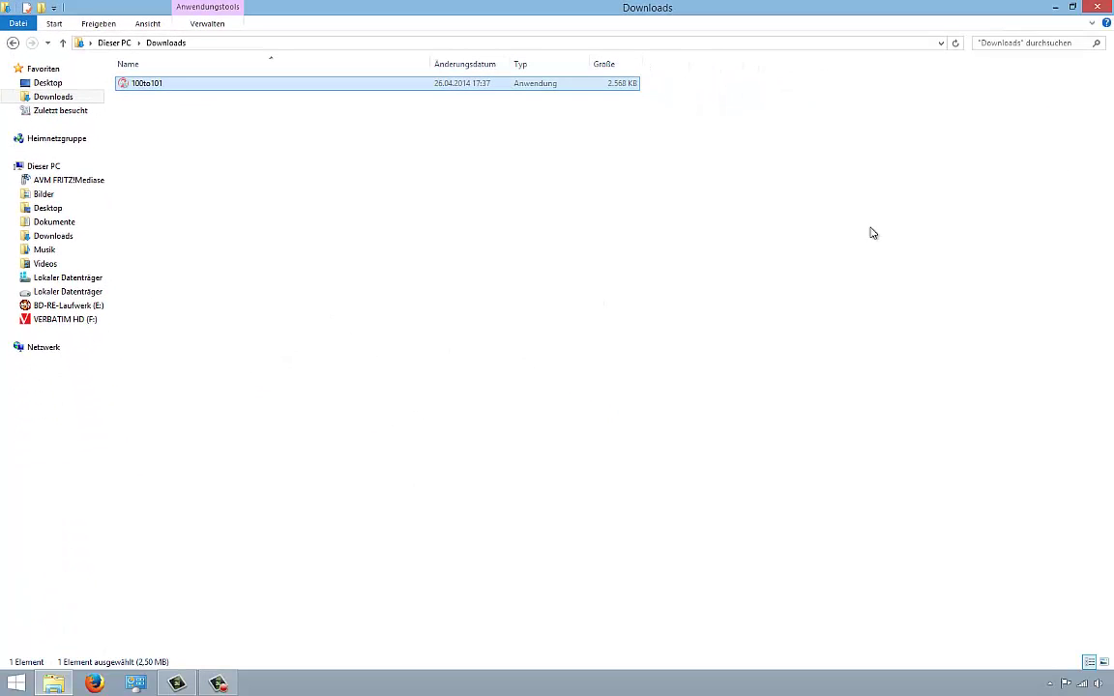
pyautogui.press('super+d')
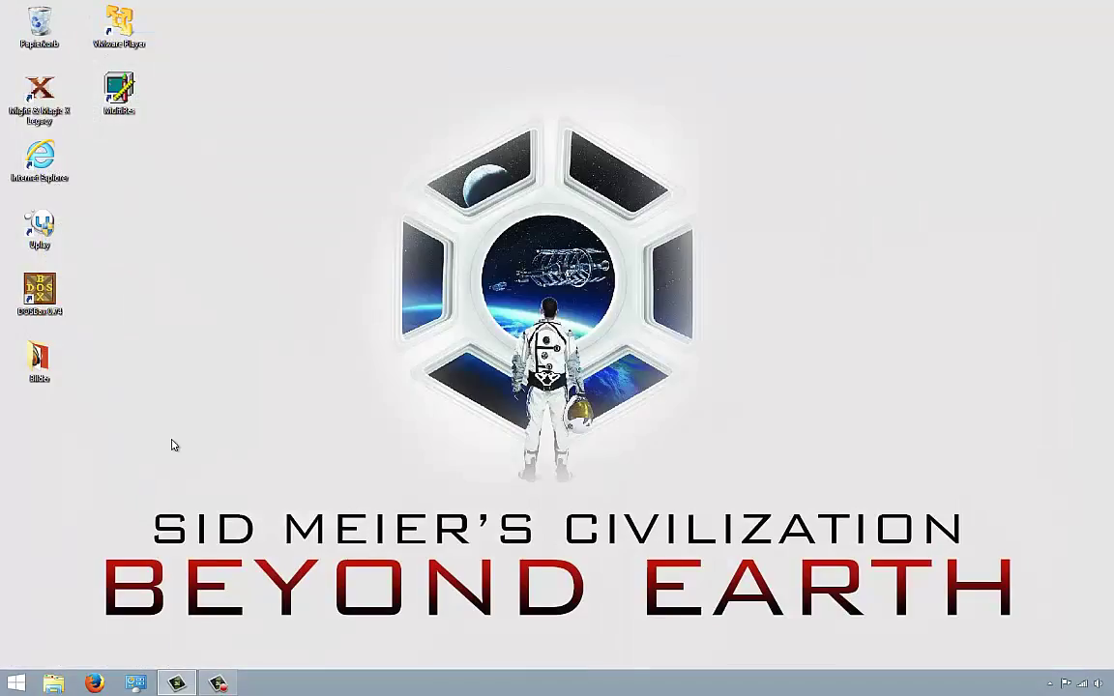
pyautogui.rightClick(104, 447)
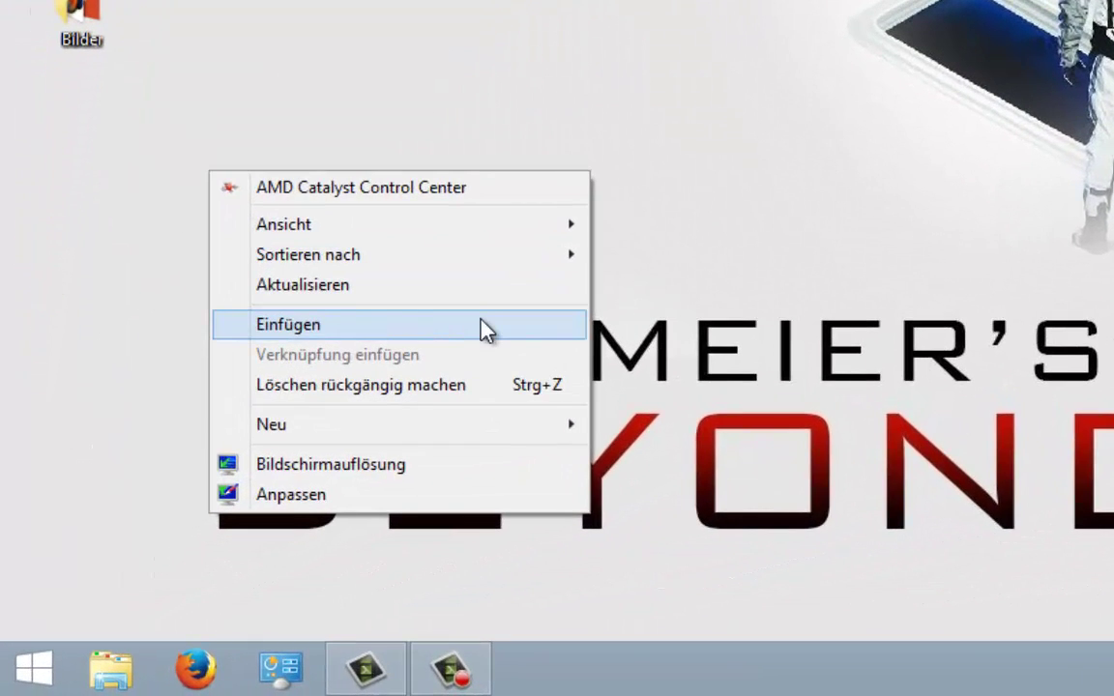
pyautogui.click(234, 519)
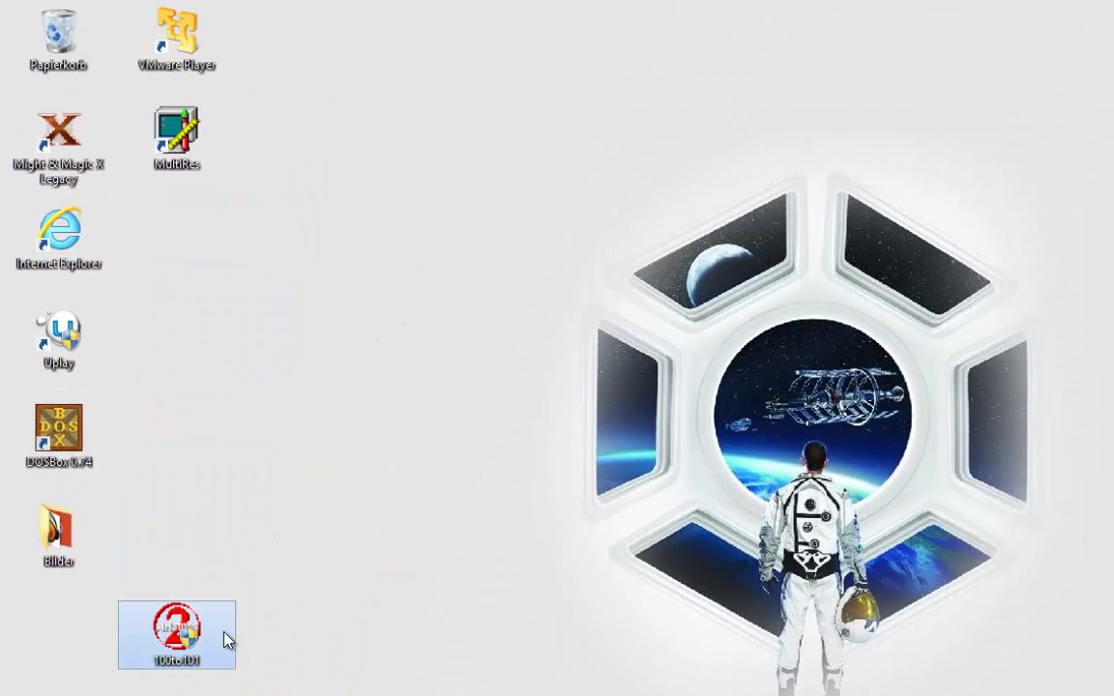
pyautogui.moveTo(201, 643); pyautogui.dragTo(201, 252)
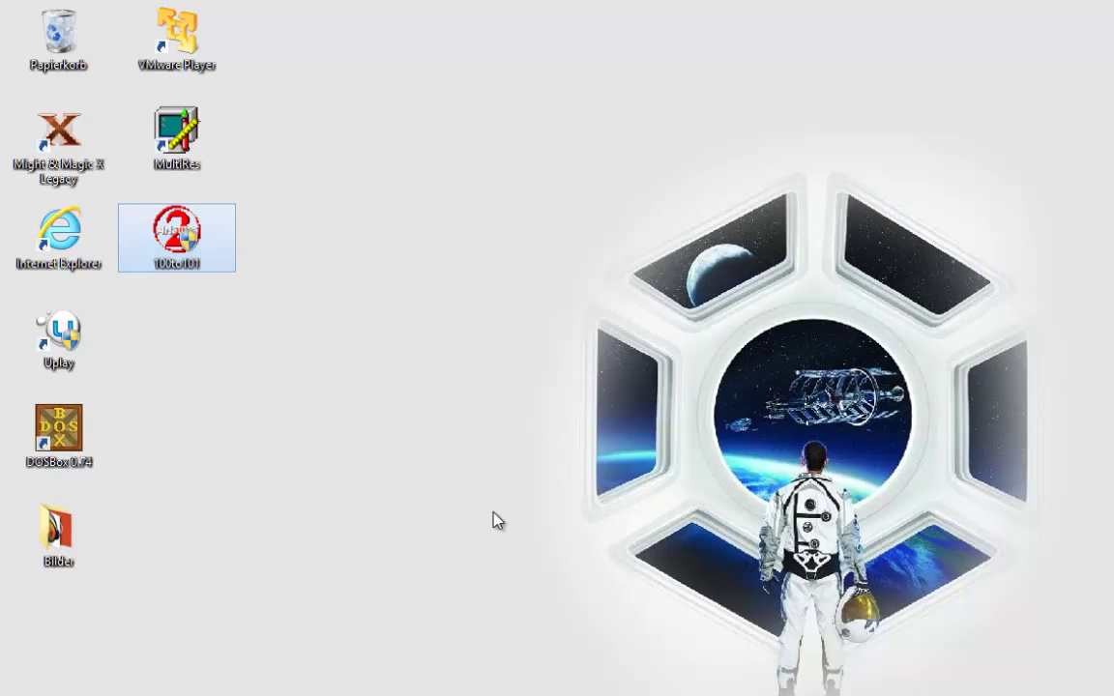
pyautogui.click(399, 375)
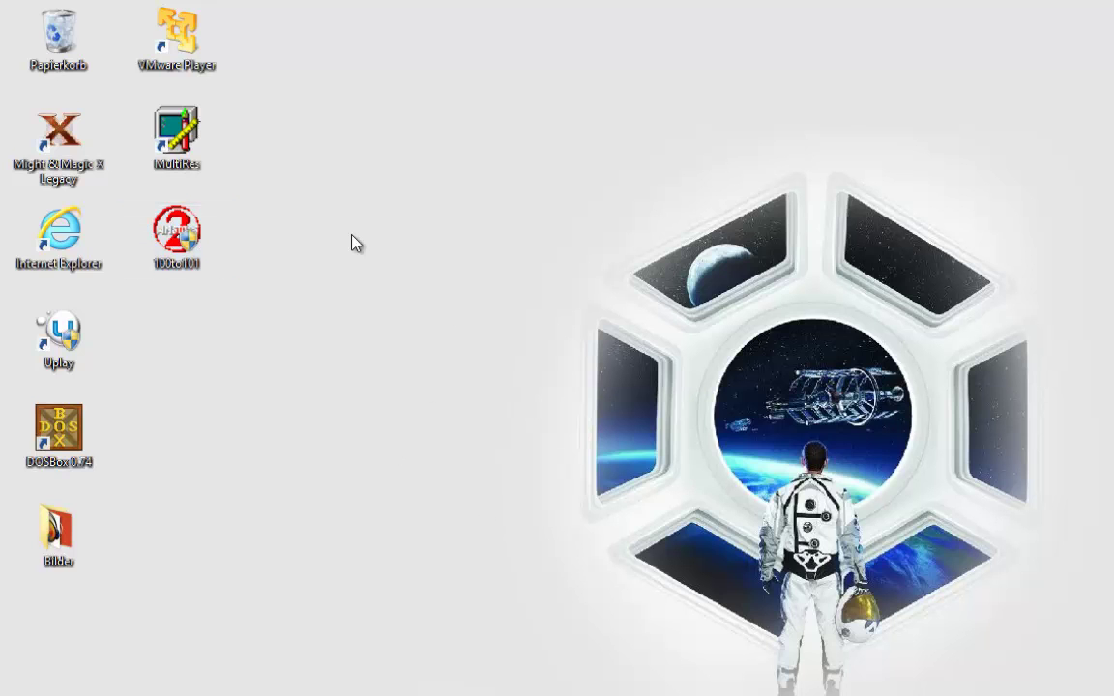
# Step: Start the Windows XP Professional virtual machine in VMware Player and reposition its window so the guest desktop is in view
pyautogui.doubleClick(215, 64)
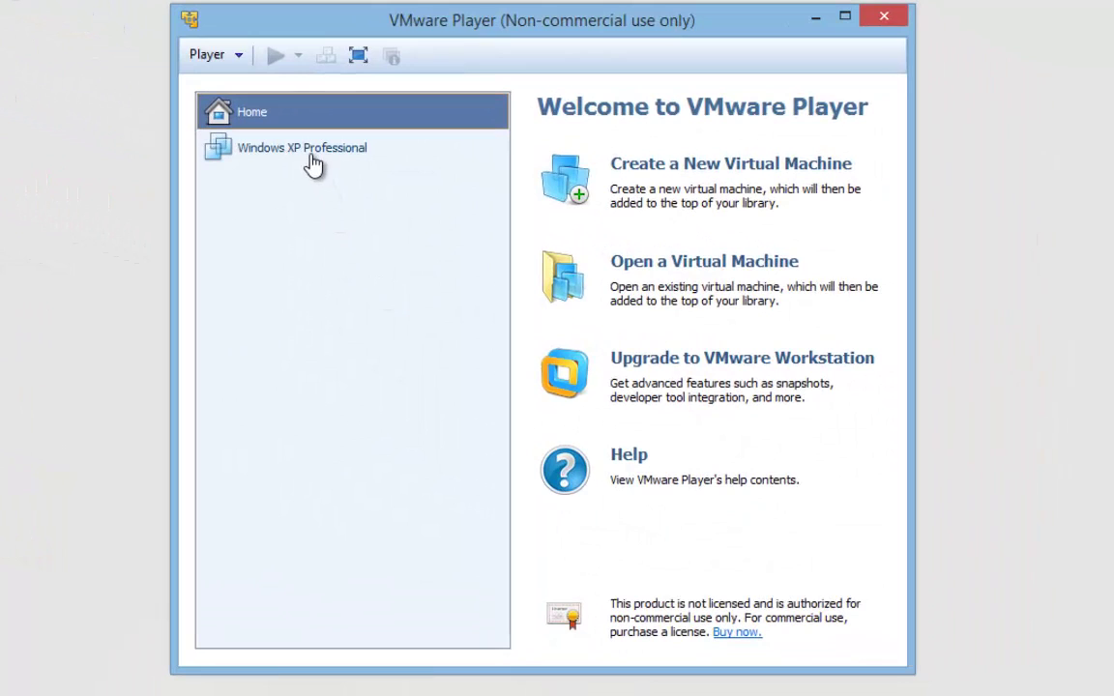
pyautogui.click(367, 155)
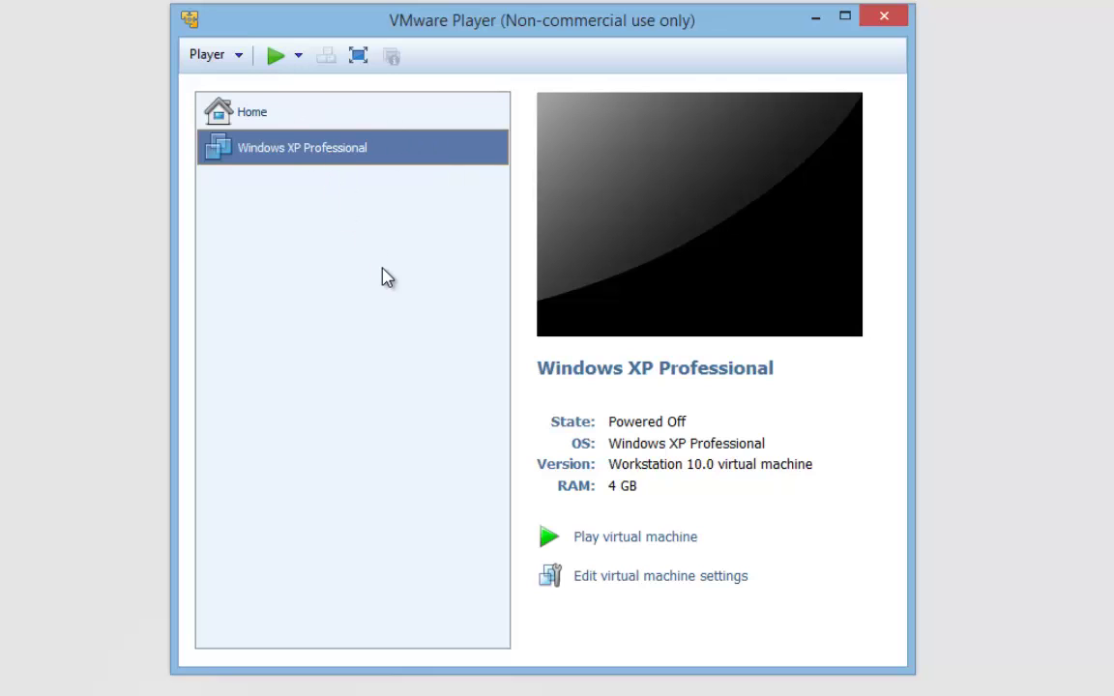
pyautogui.doubleClick(352, 163)
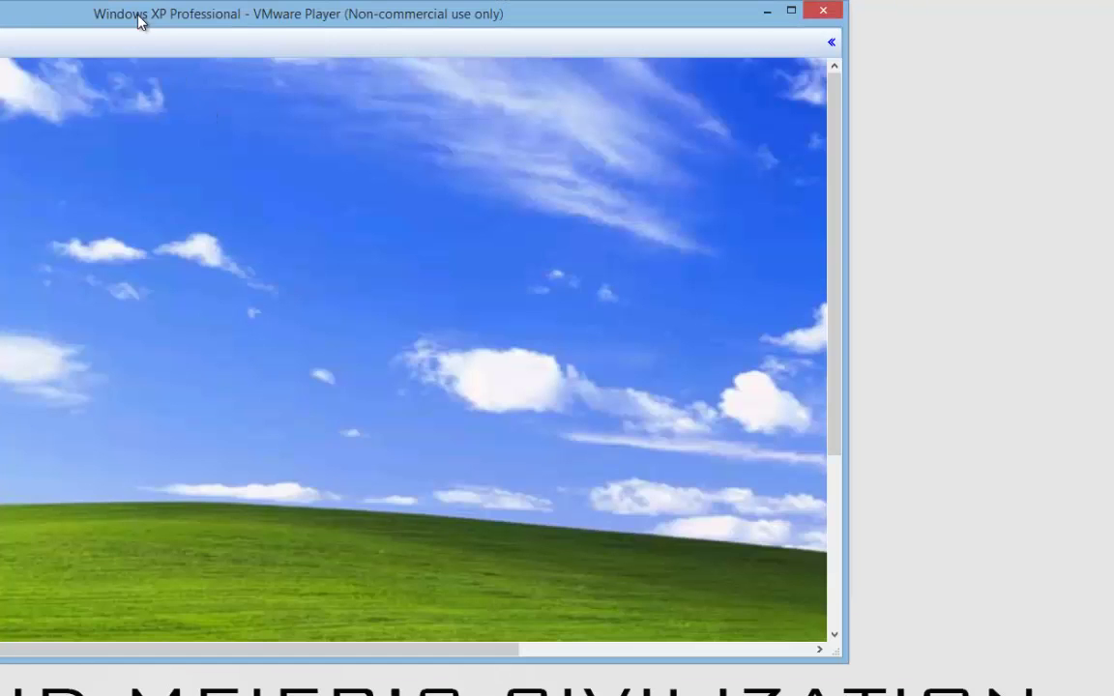
pyautogui.moveTo(138, 19); pyautogui.dragTo(396, 23)
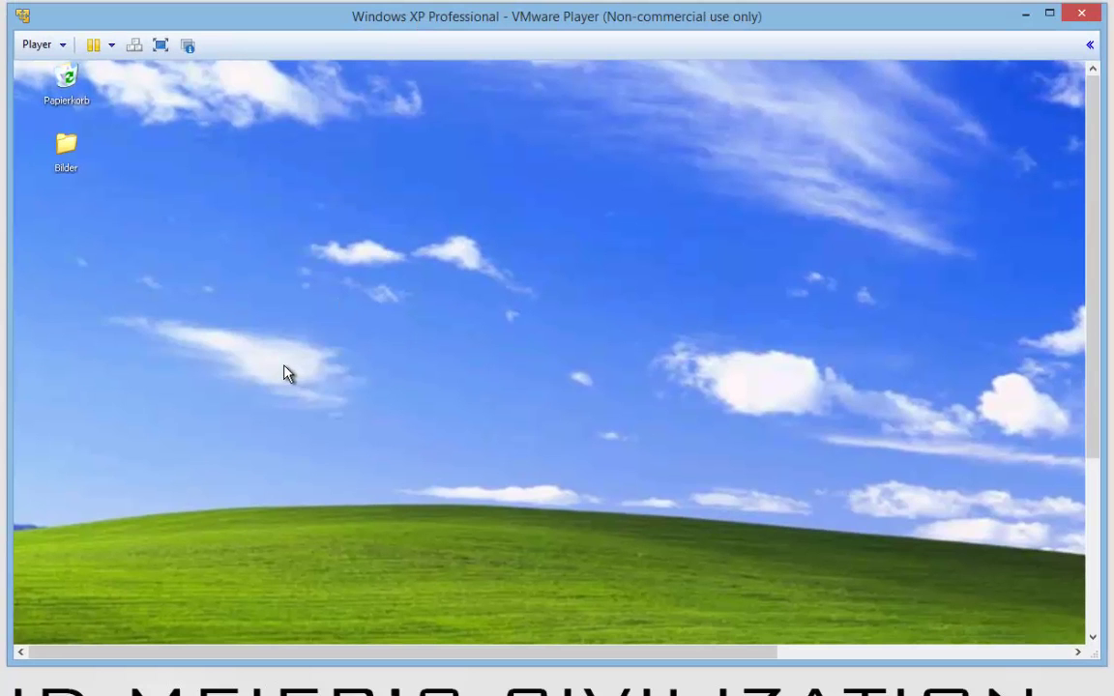
# Step: Set the guest desktop's colour quality to Mittlere (16 Bit) in the Windows XP display properties and accept the dialog
pyautogui.rightClick(411, 293)
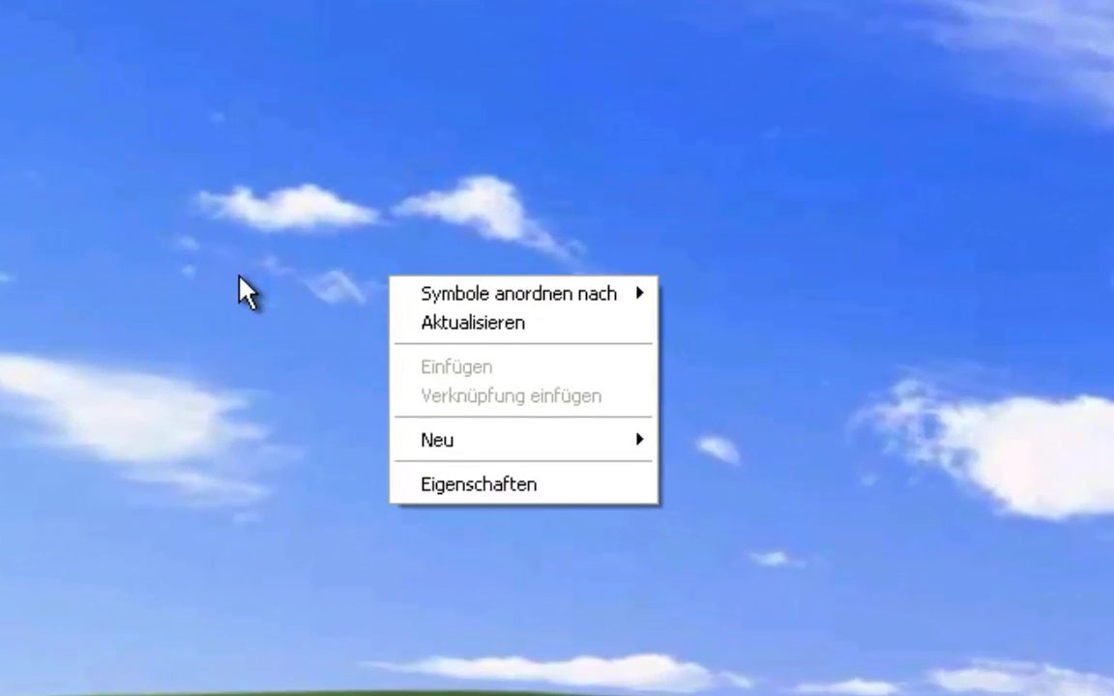
pyautogui.click(535, 491)
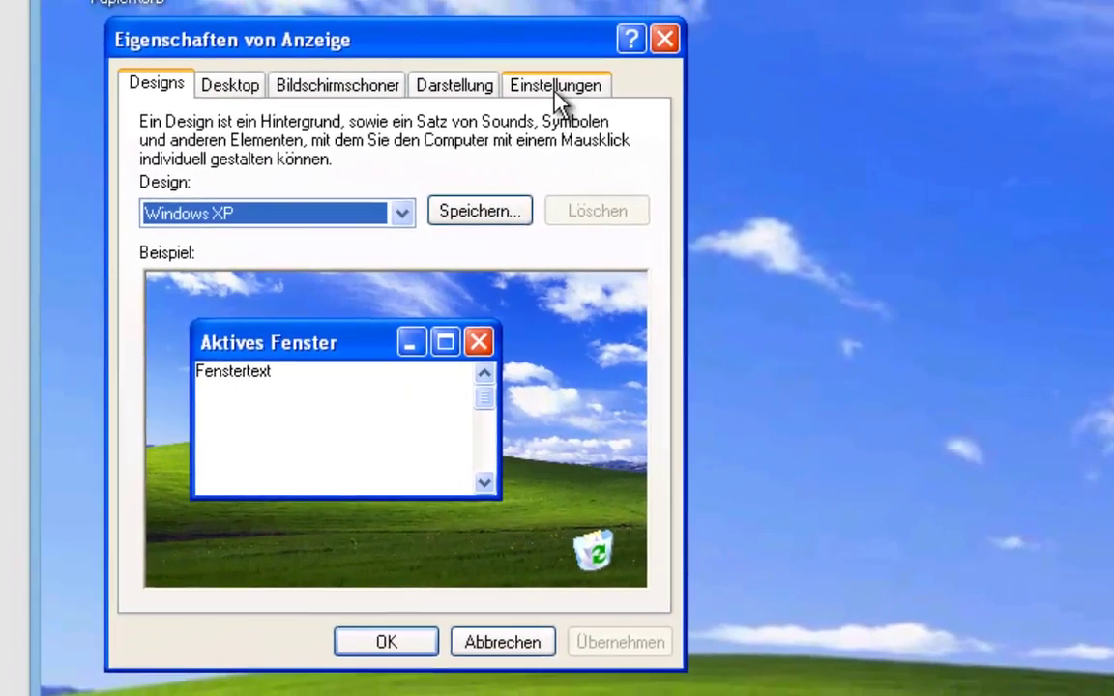
pyautogui.click(234, 23)
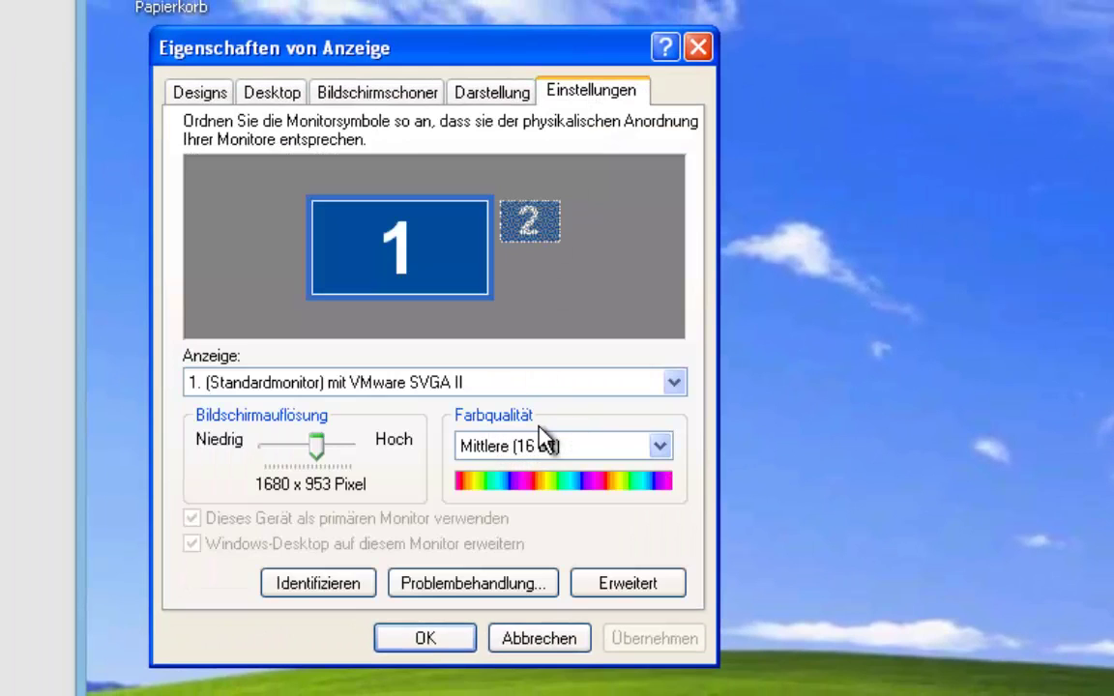
pyautogui.click(592, 447)
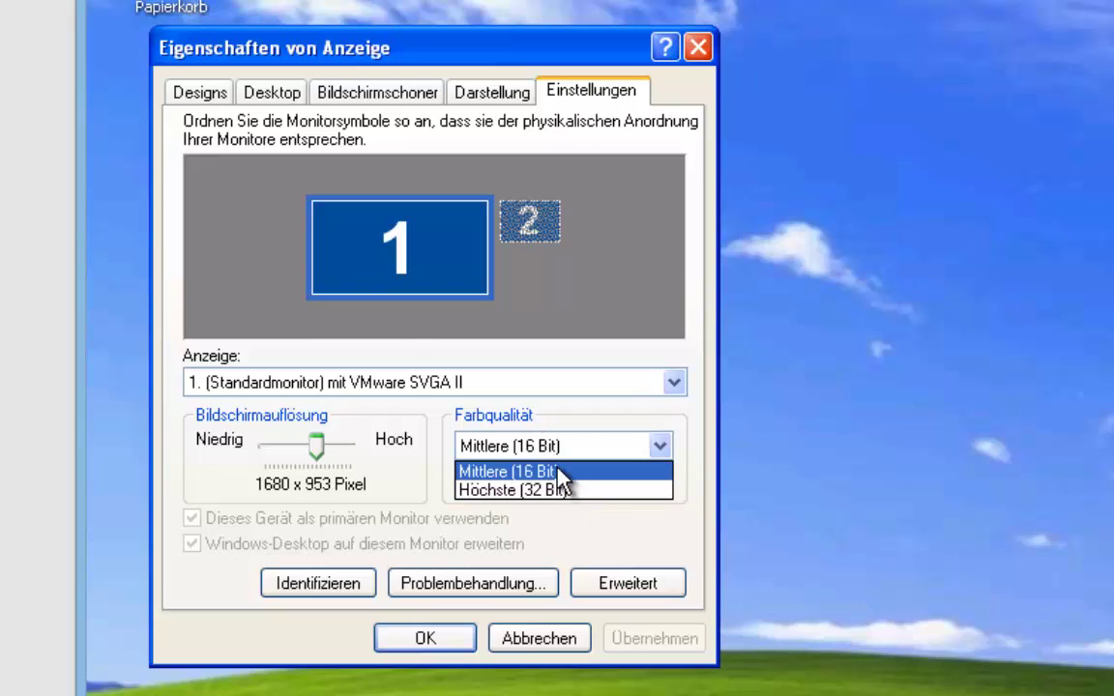
pyautogui.click(589, 474)
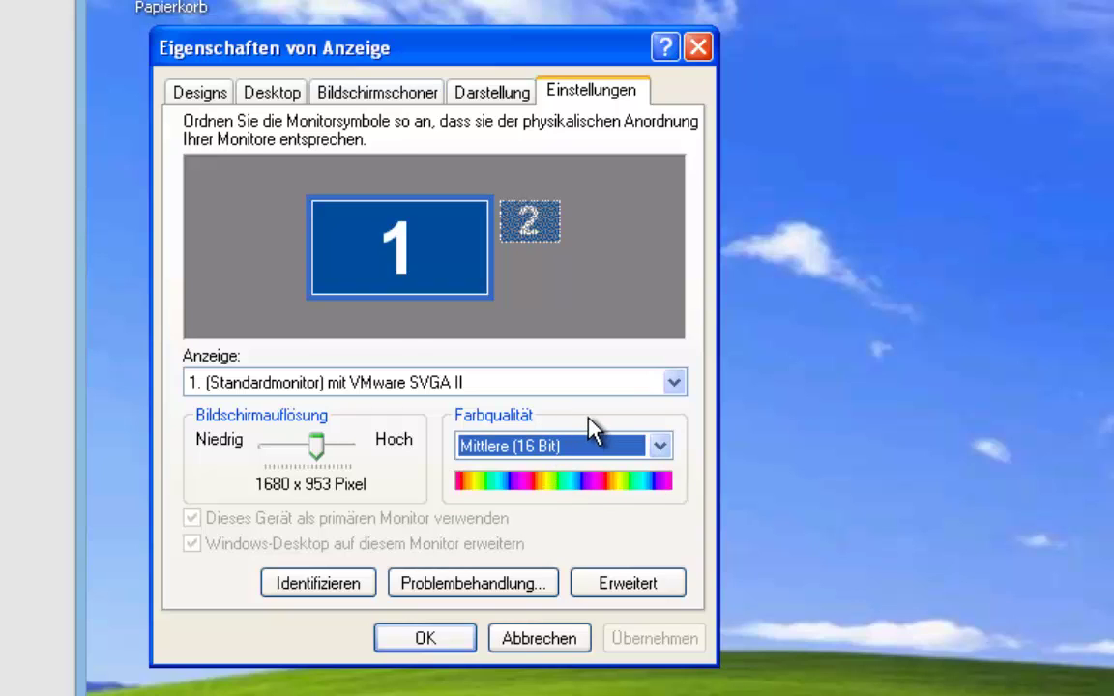
pyautogui.click(453, 646)
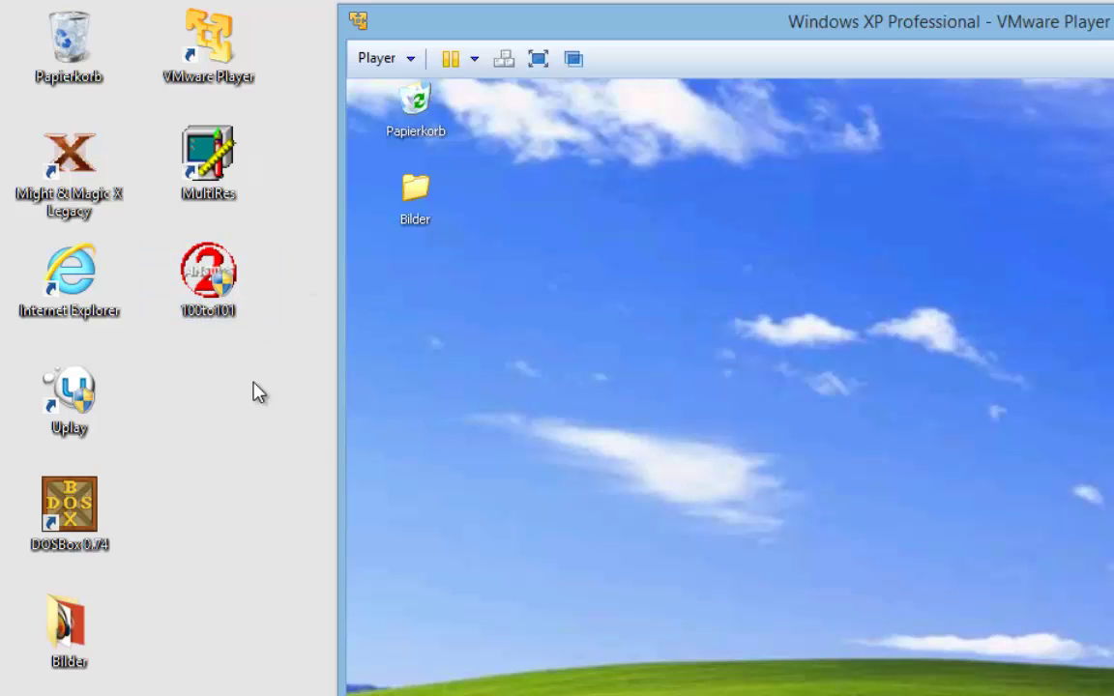
# Step: Copy the 100to101 patch file from the host desktop onto the Windows XP guest desktop
pyautogui.click(224, 312)
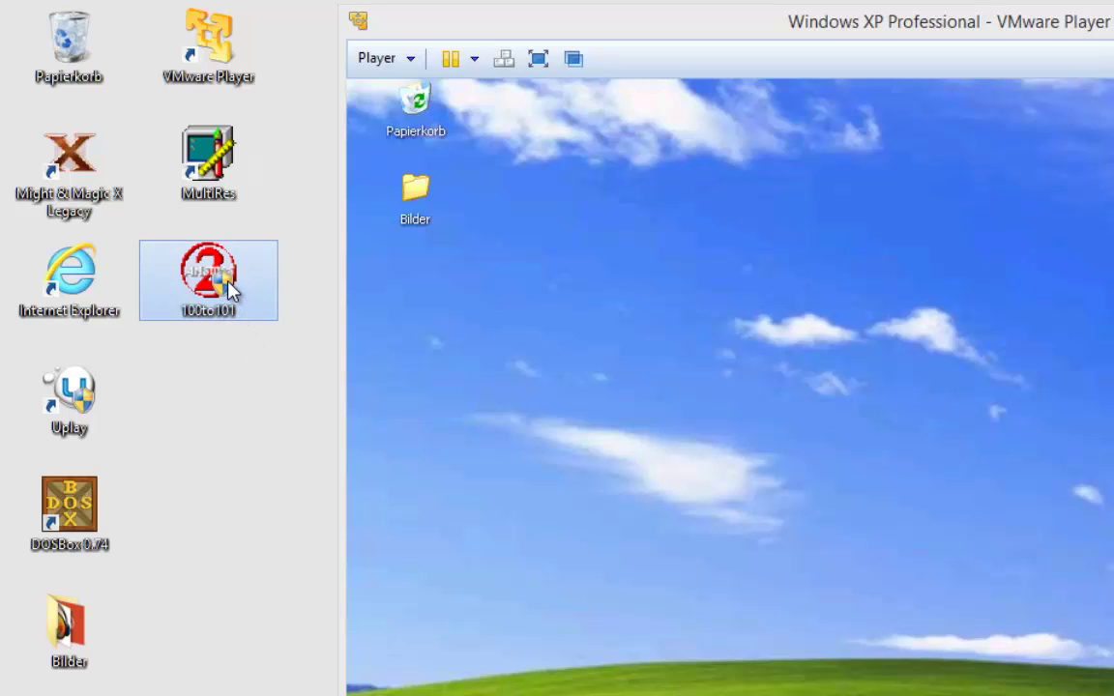
pyautogui.moveTo(271, 295); pyautogui.dragTo(410, 292)
pyautogui.click(412, 299)
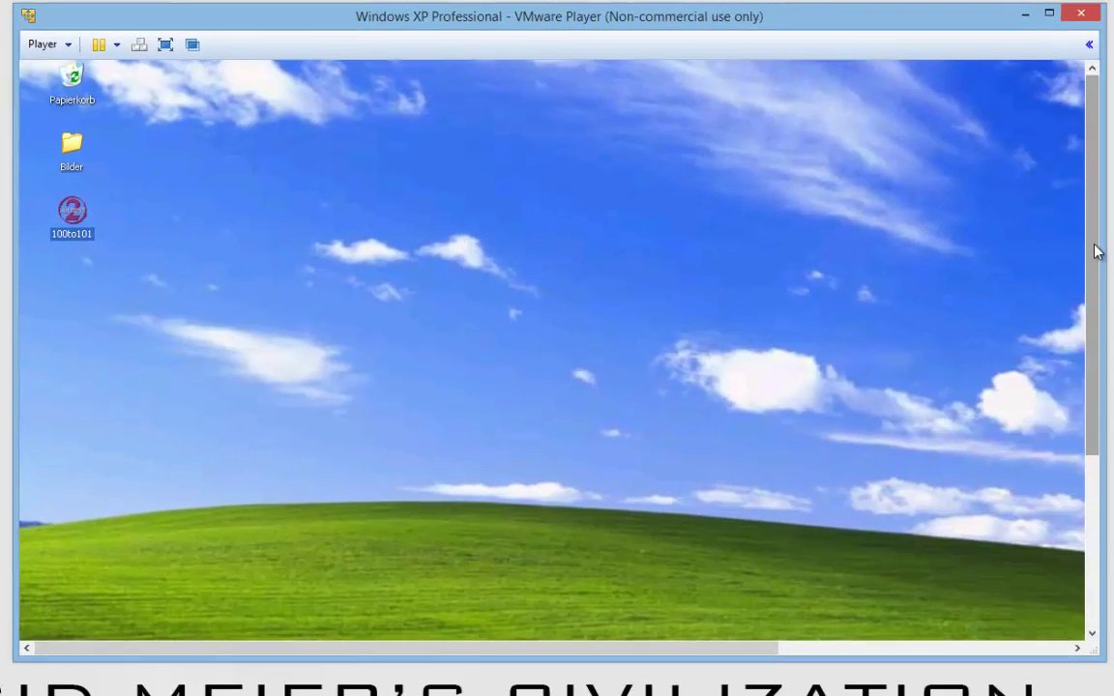
# Step: Maximize the virtual machine window and launch the SETUP program from the A2GOLDV100 (D:) disc using the guest's Explorer
pyautogui.moveTo(1096, 251); pyautogui.dragTo(1091, 420)
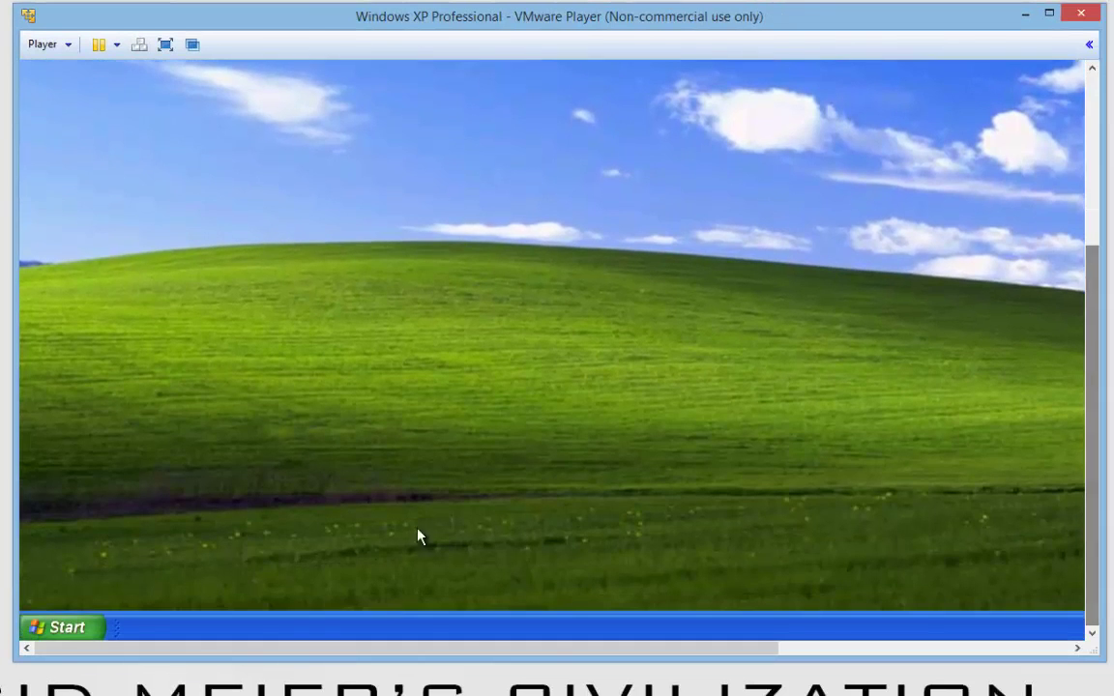
pyautogui.rightClick(48, 636)
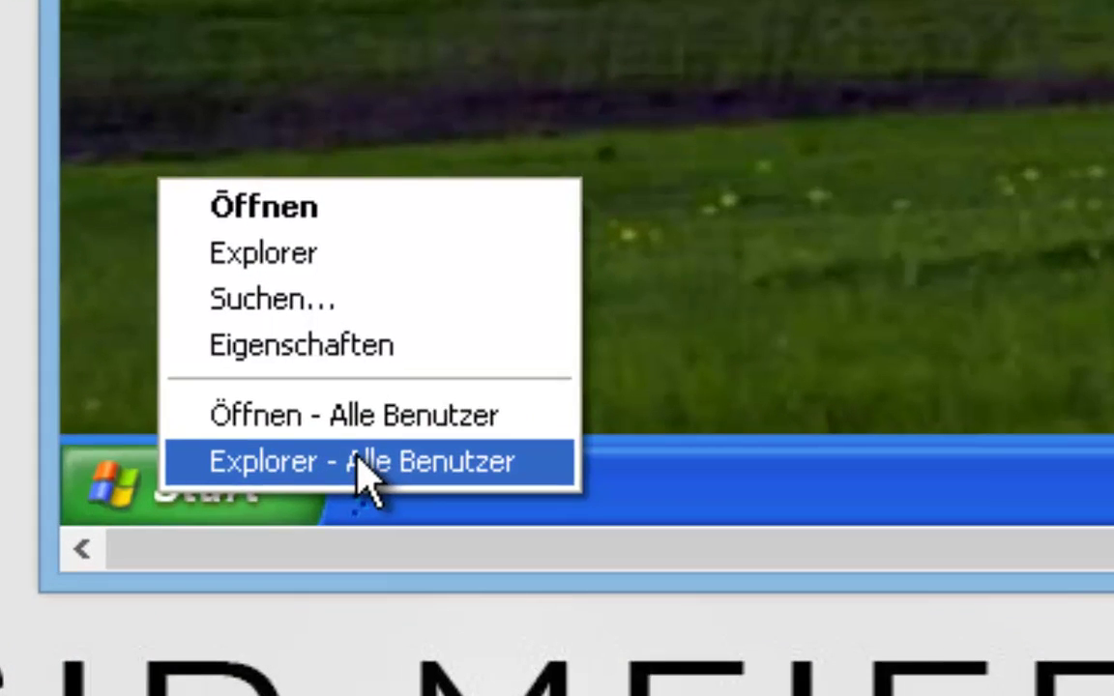
pyautogui.click(282, 504)
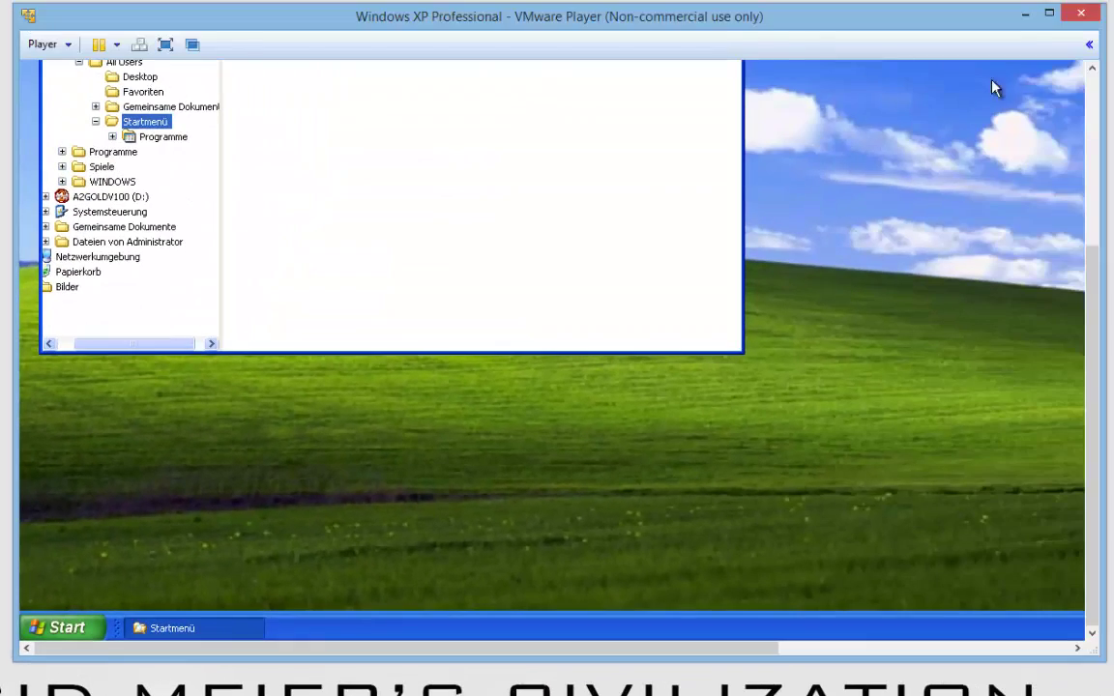
pyautogui.click(1049, 14)
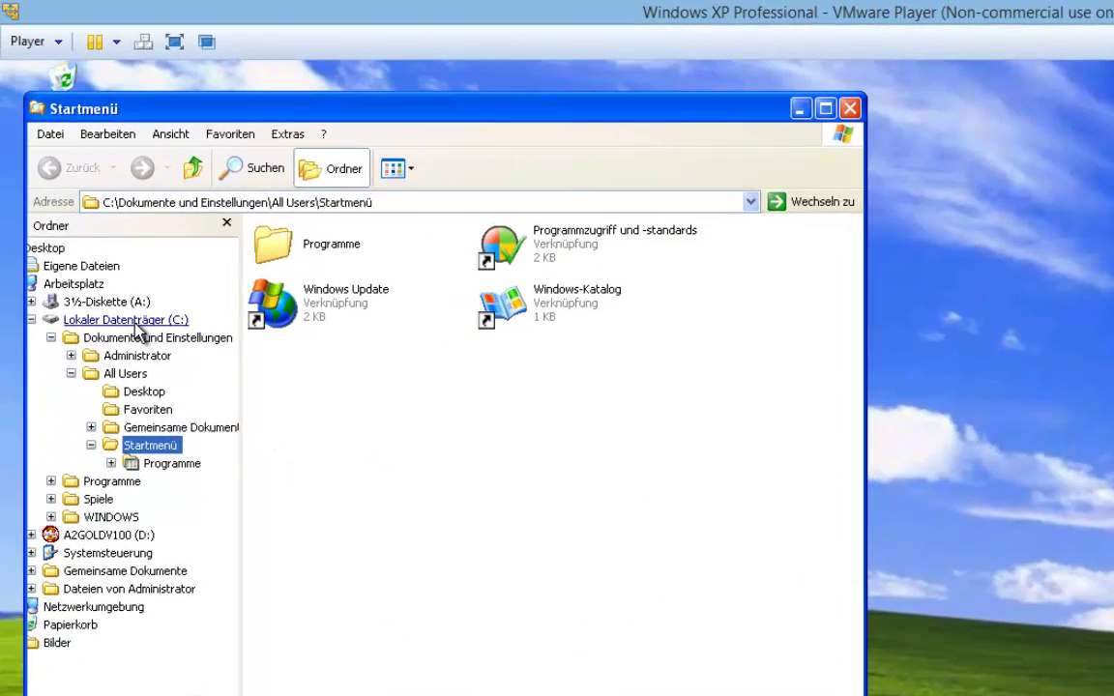
pyautogui.click(105, 535)
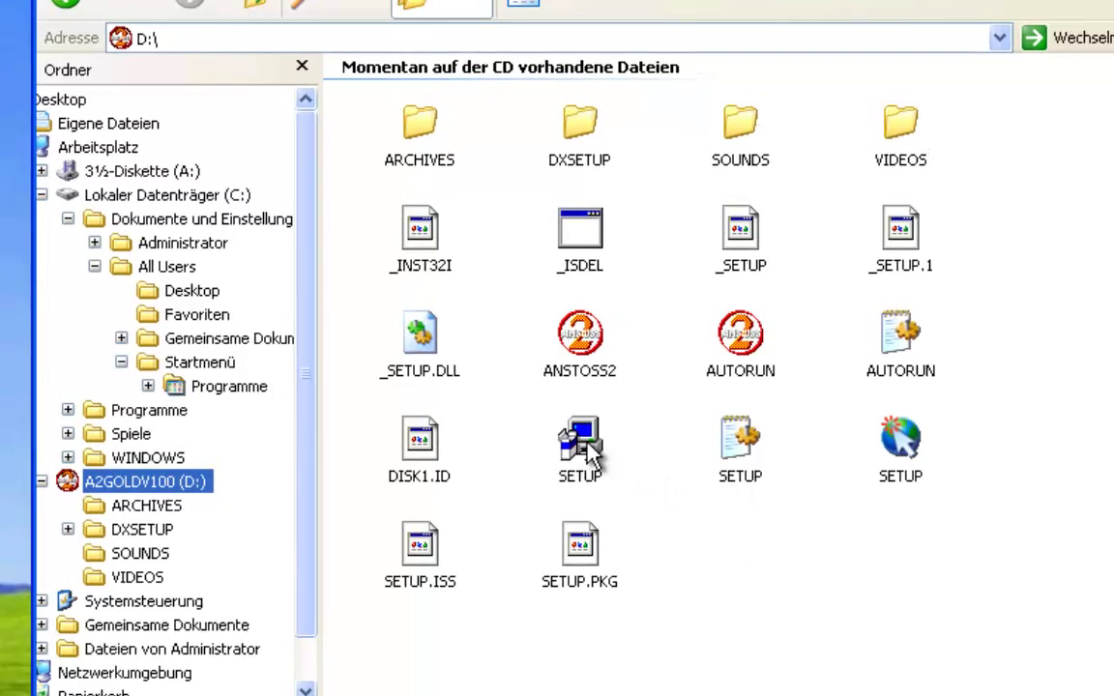
pyautogui.doubleClick(586, 451)
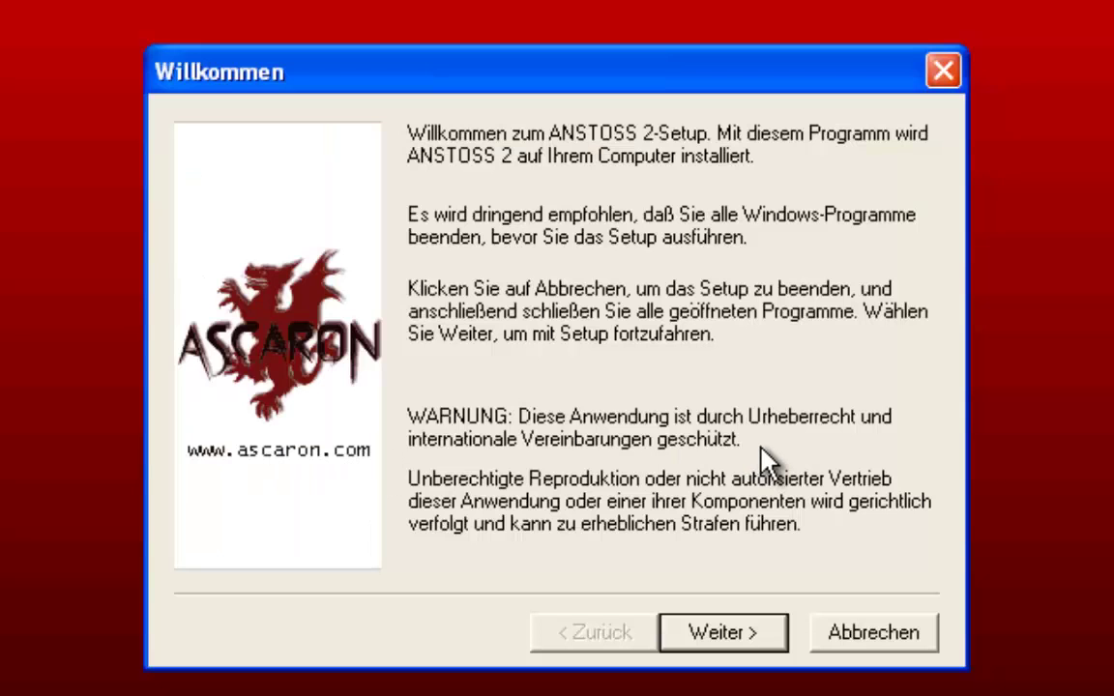
# Step: Proceed through the setup's welcome and readme pages and set the installation directory to c:\spiele\Anstoss2Gold, creating the folder
pyautogui.click(731, 637)
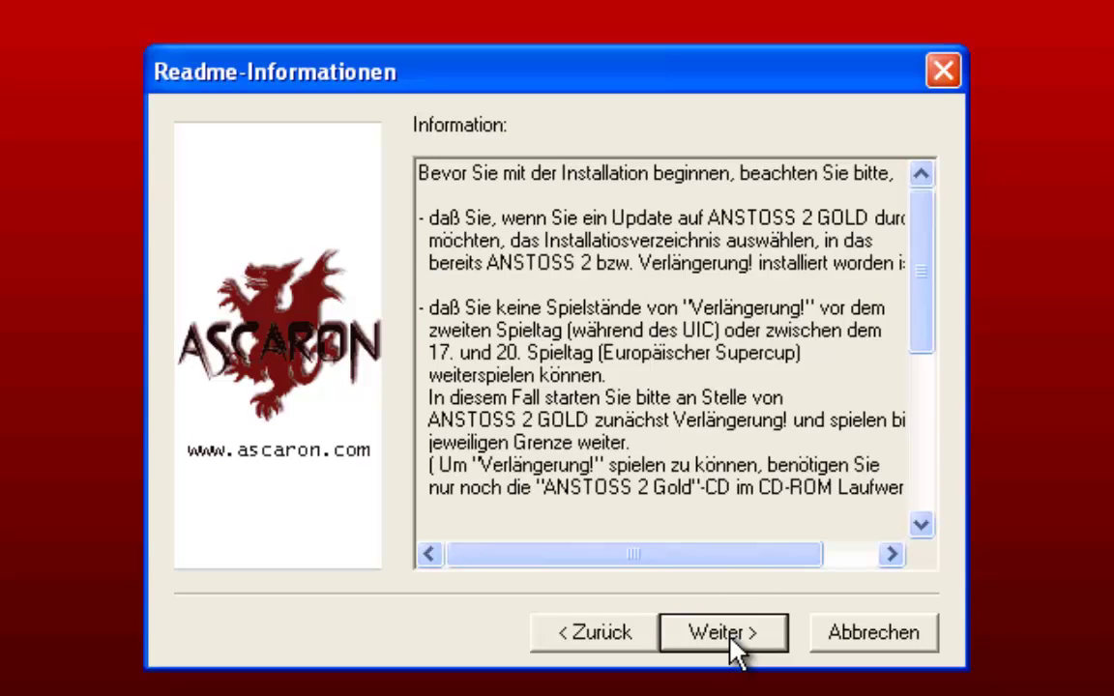
pyautogui.click(733, 638)
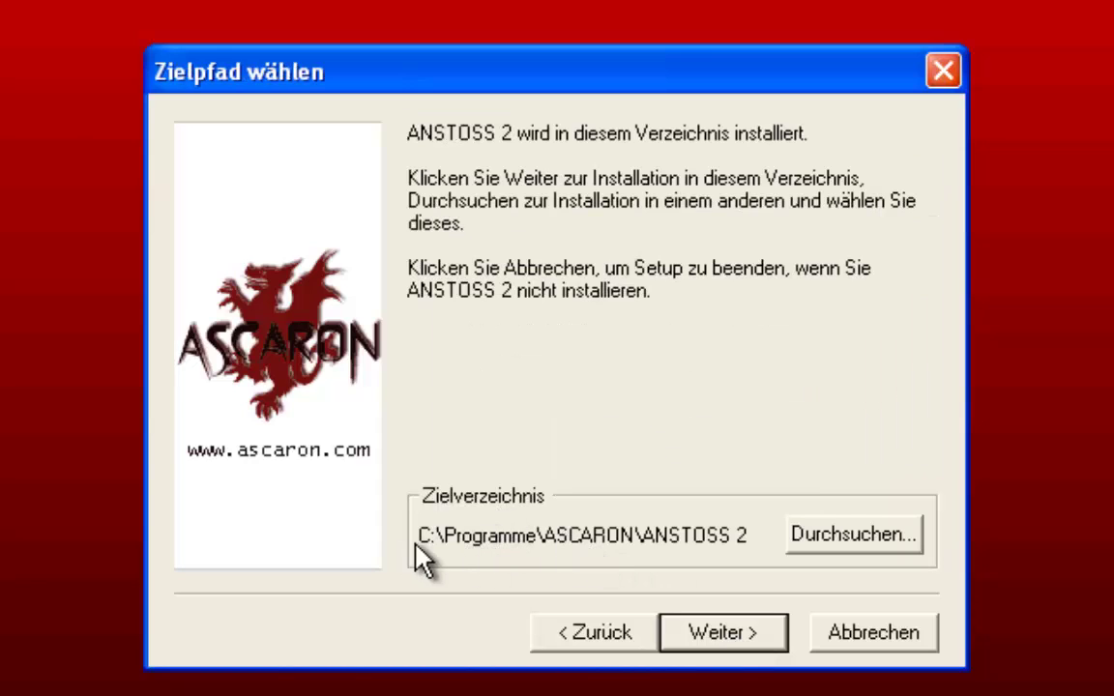
pyautogui.click(845, 538)
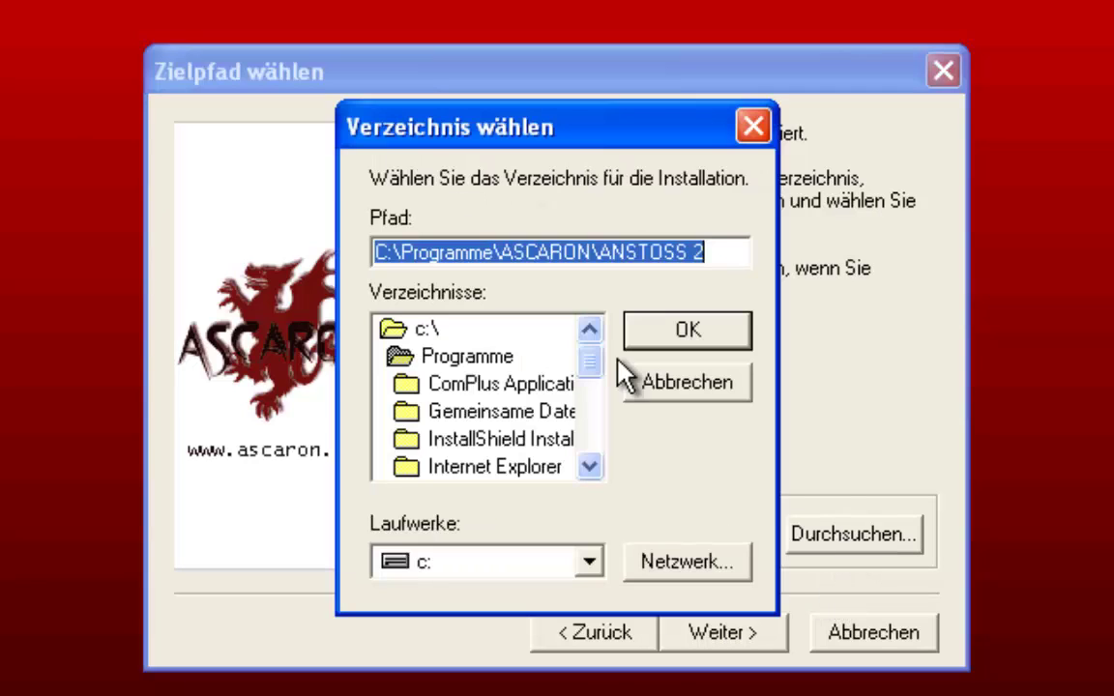
pyautogui.doubleClick(477, 332)
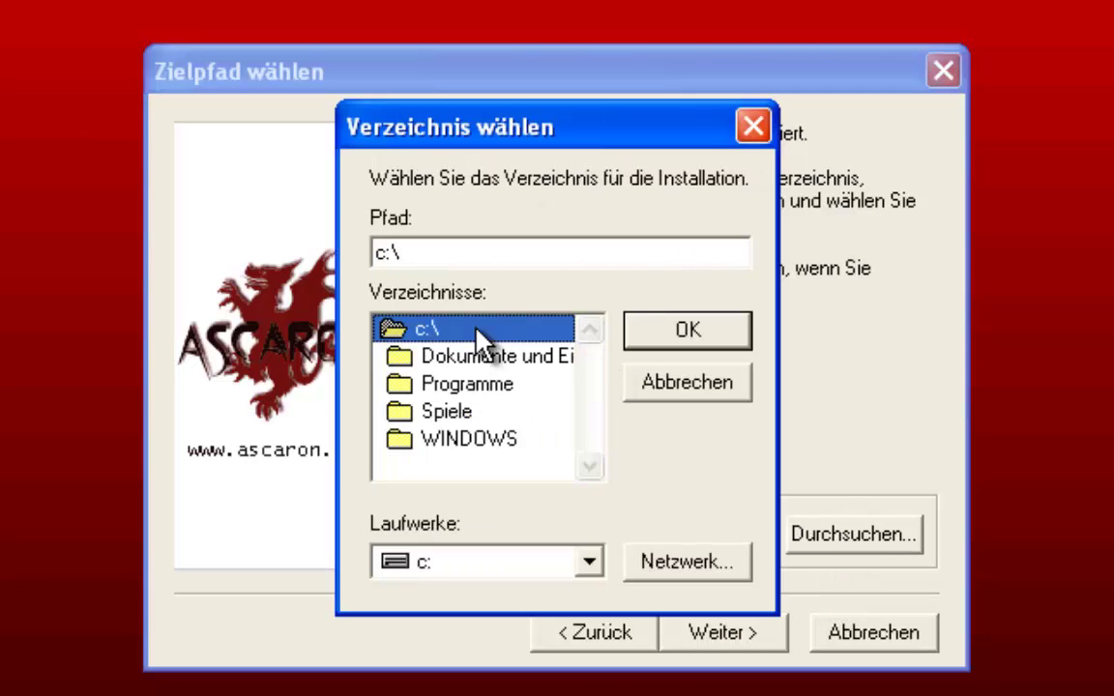
pyautogui.doubleClick(478, 413)
pyautogui.click(501, 258)
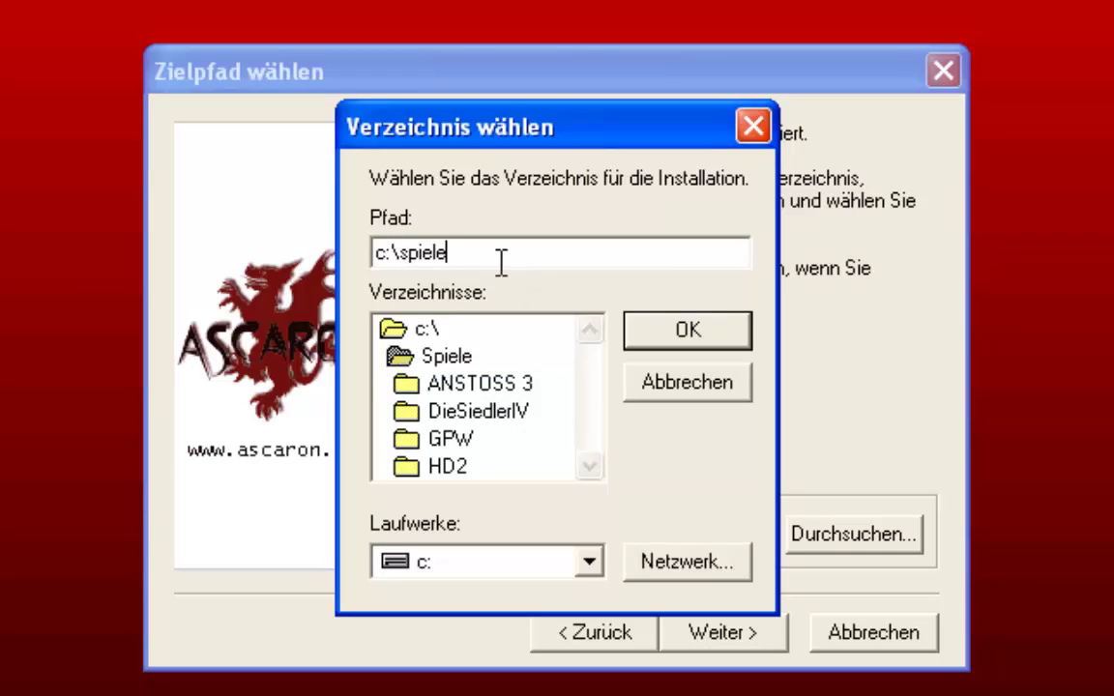
pyautogui.write('\\Anstoss2Gold')
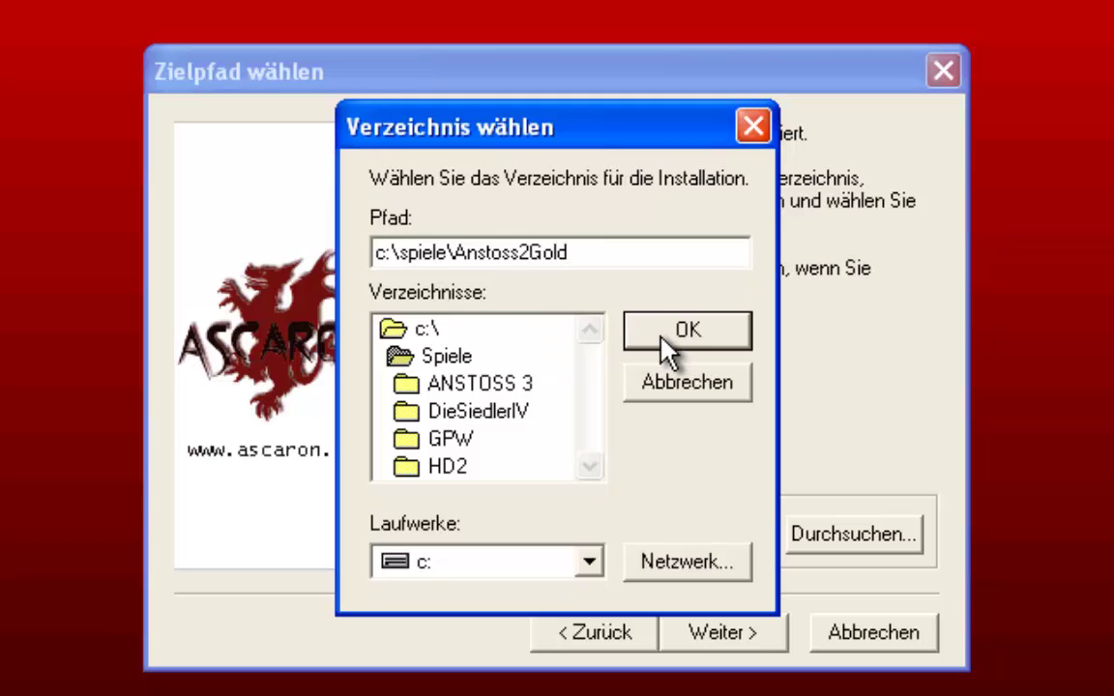
pyautogui.click(698, 329)
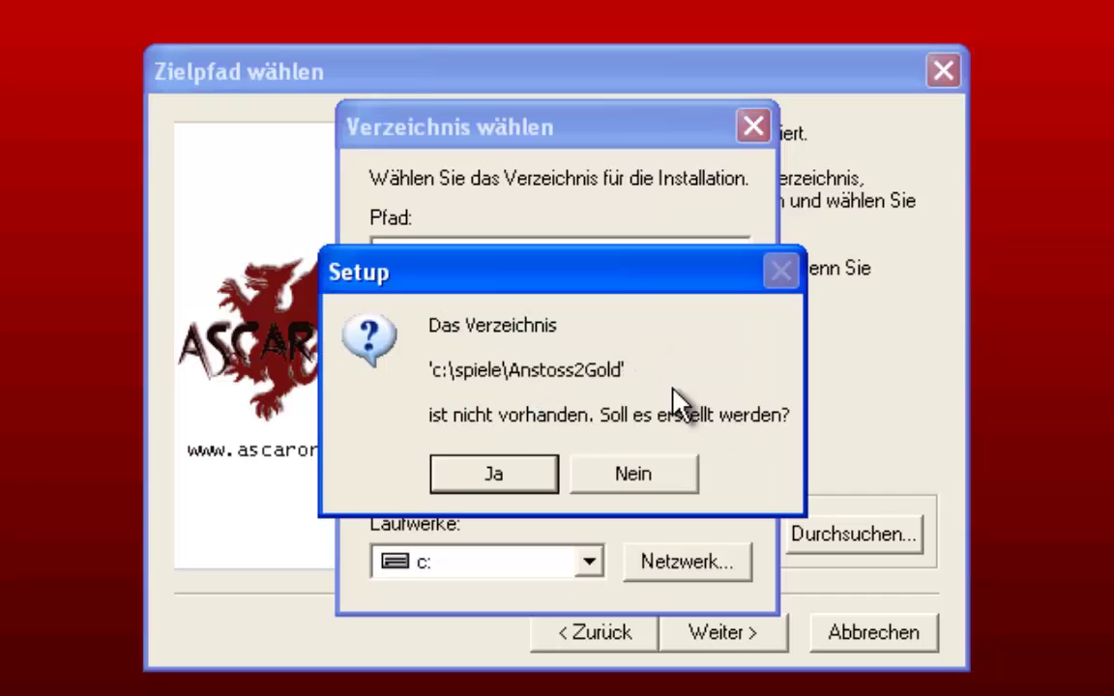
pyautogui.click(527, 466)
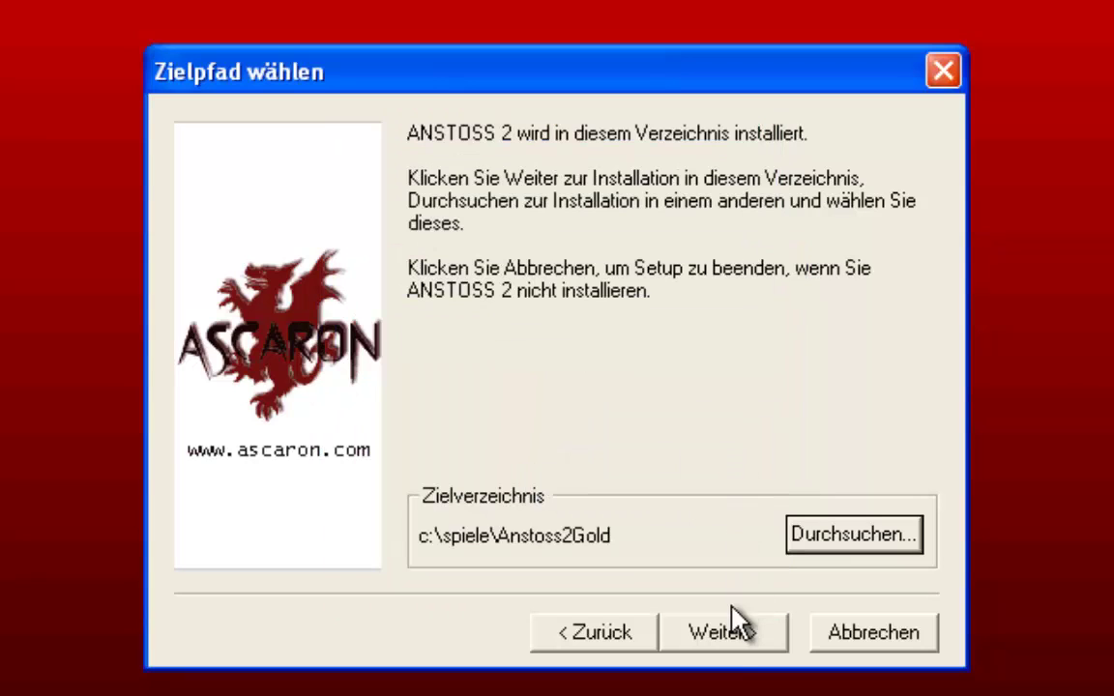
pyautogui.click(725, 640)
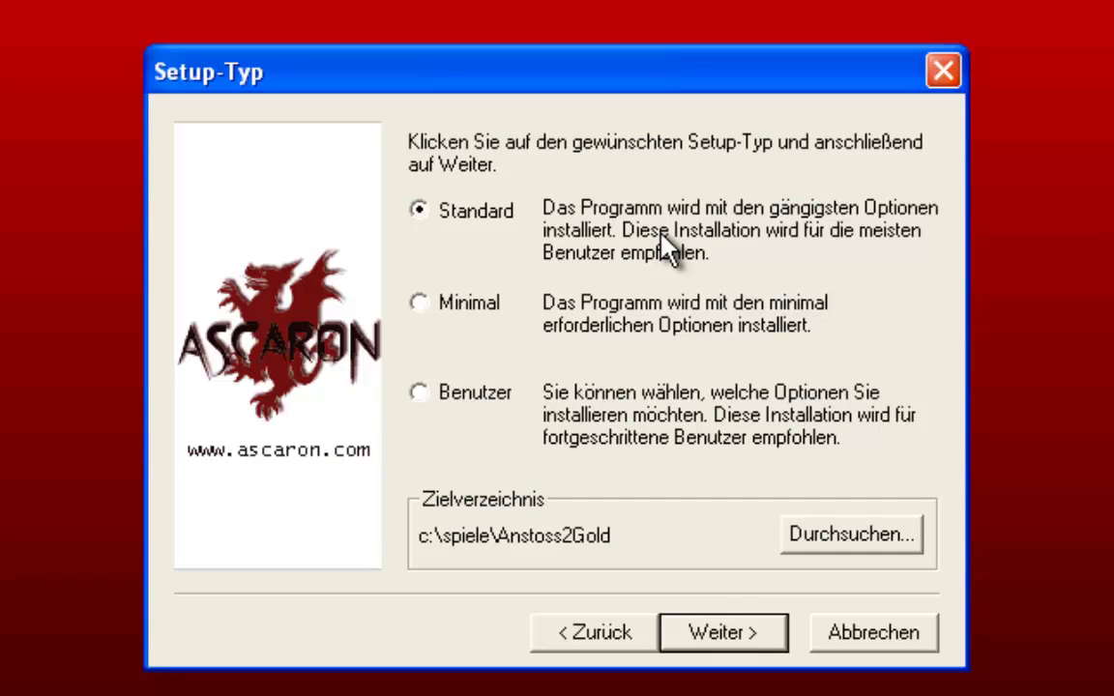
# Step: Install with the Standard setup type and program folder ANSTOSS 2, and finish the setup without starting the program
pyautogui.click(740, 640)
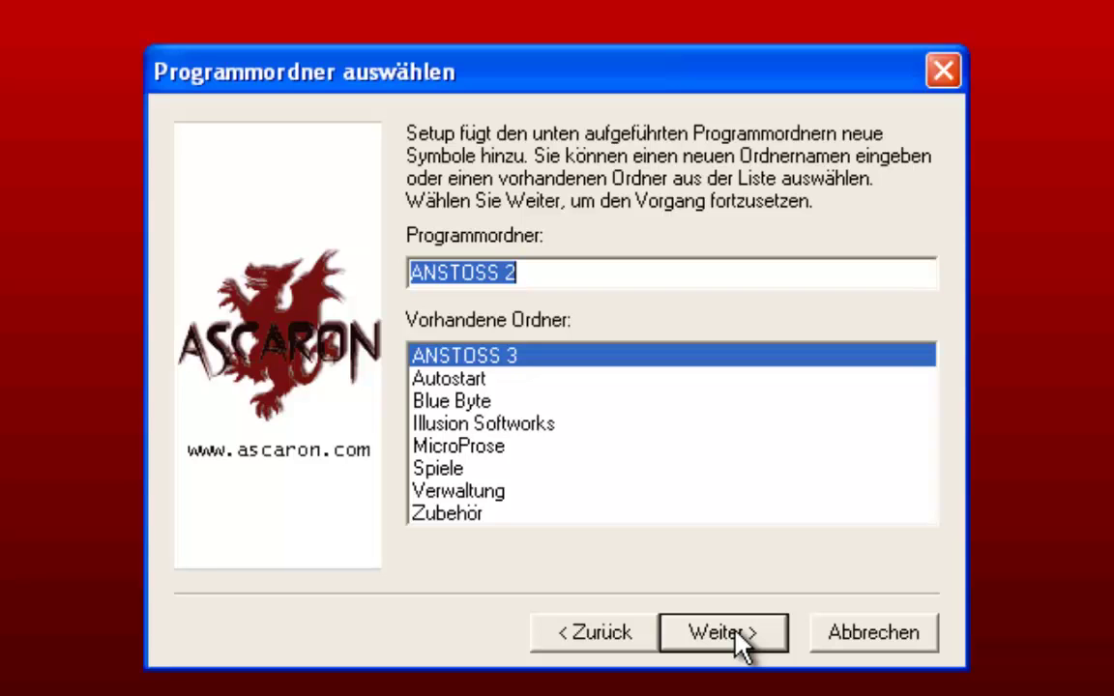
pyautogui.click(735, 632)
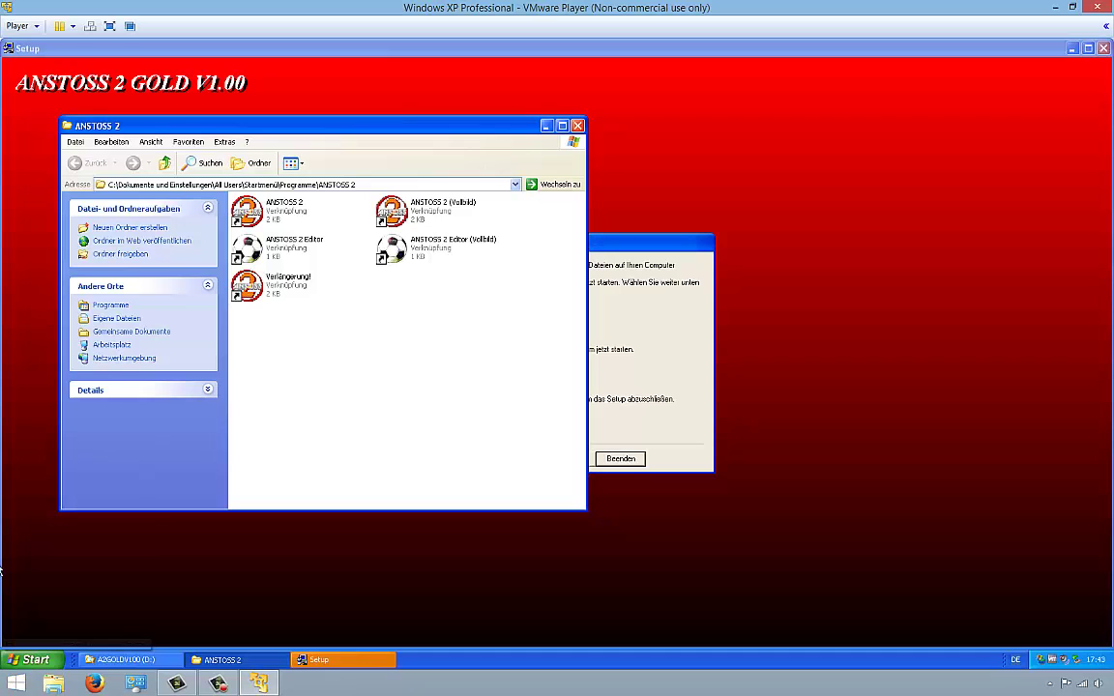
pyautogui.click(656, 353)
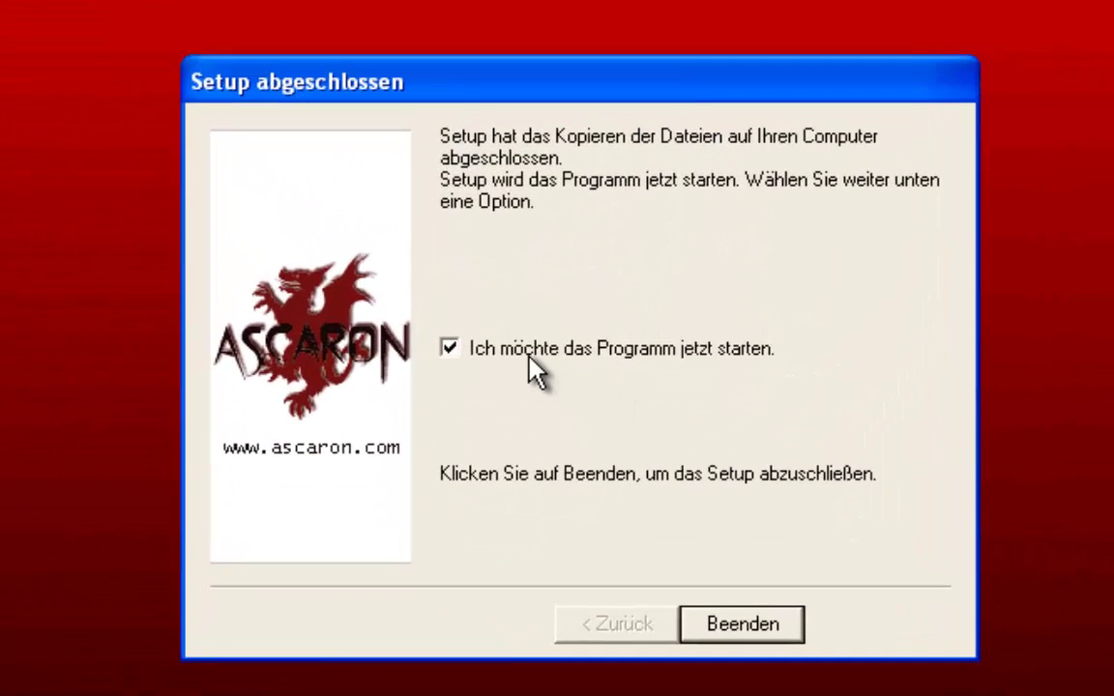
pyautogui.click(529, 355)
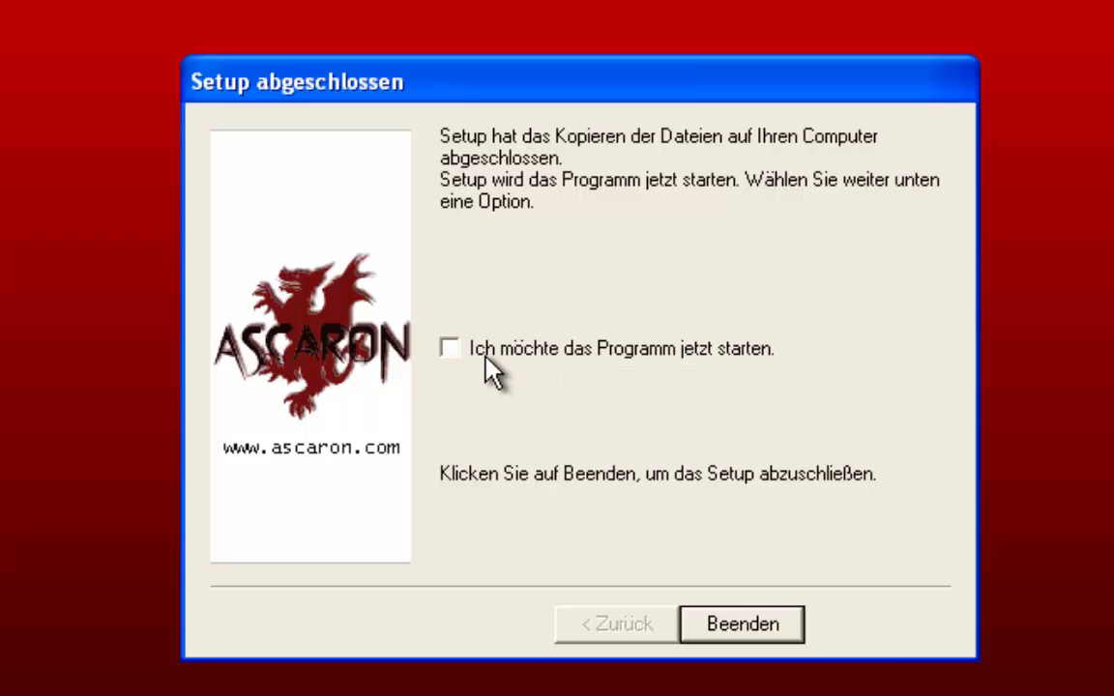
pyautogui.click(771, 626)
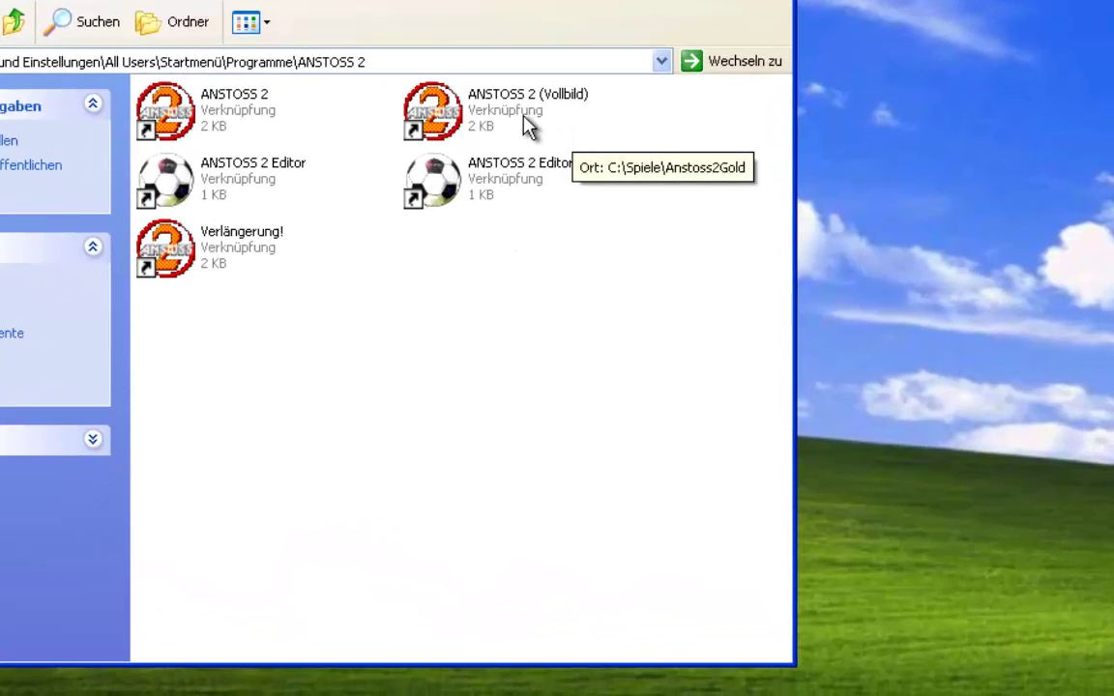
# Step: Create a desktop shortcut for ANSTOSS 2 (Vollbild) and close the ANSTOSS 2 and A2GOLDV100 (D:) folder windows
pyautogui.click(474, 118)
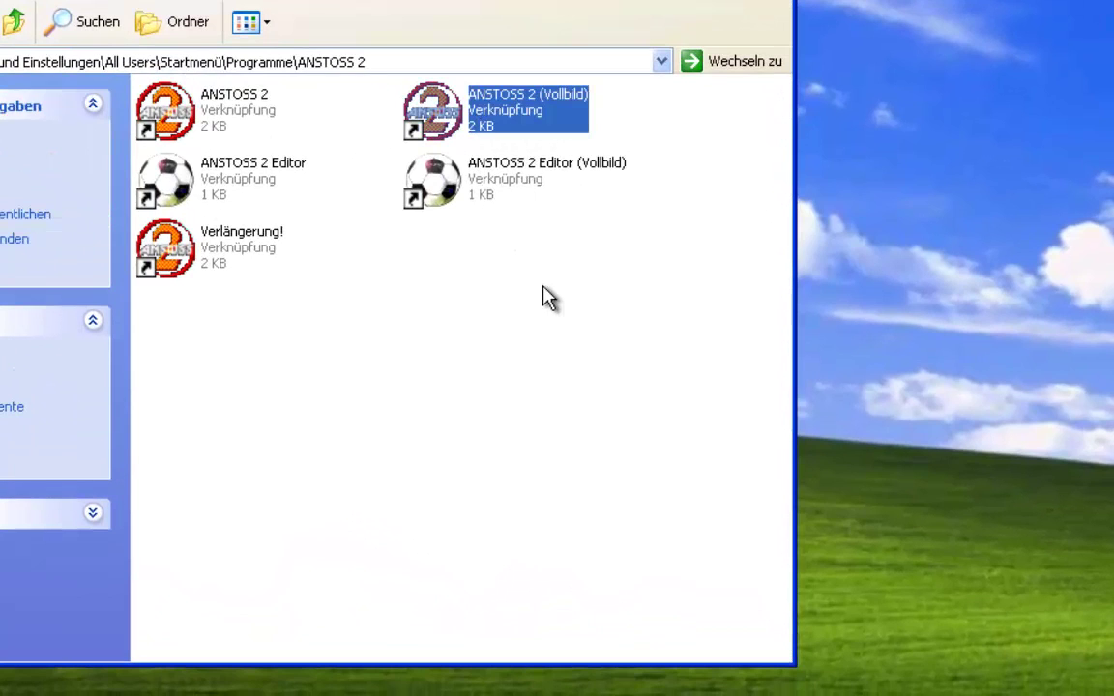
pyautogui.rightClick(481, 116)
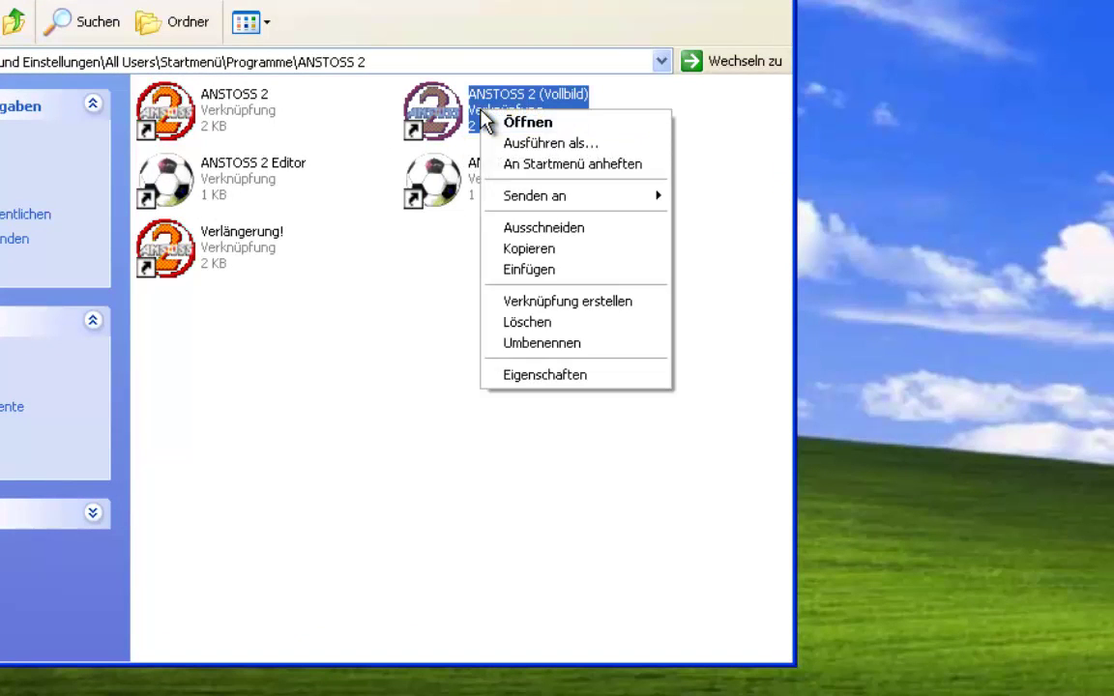
pyautogui.moveTo(579, 203)
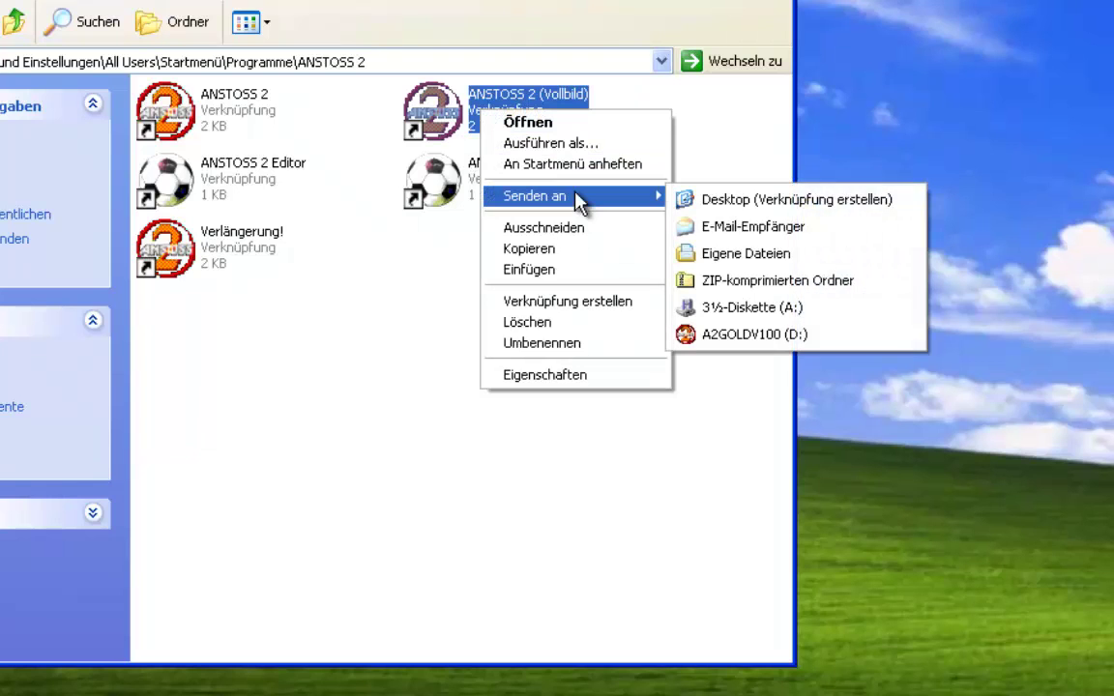
pyautogui.click(750, 205)
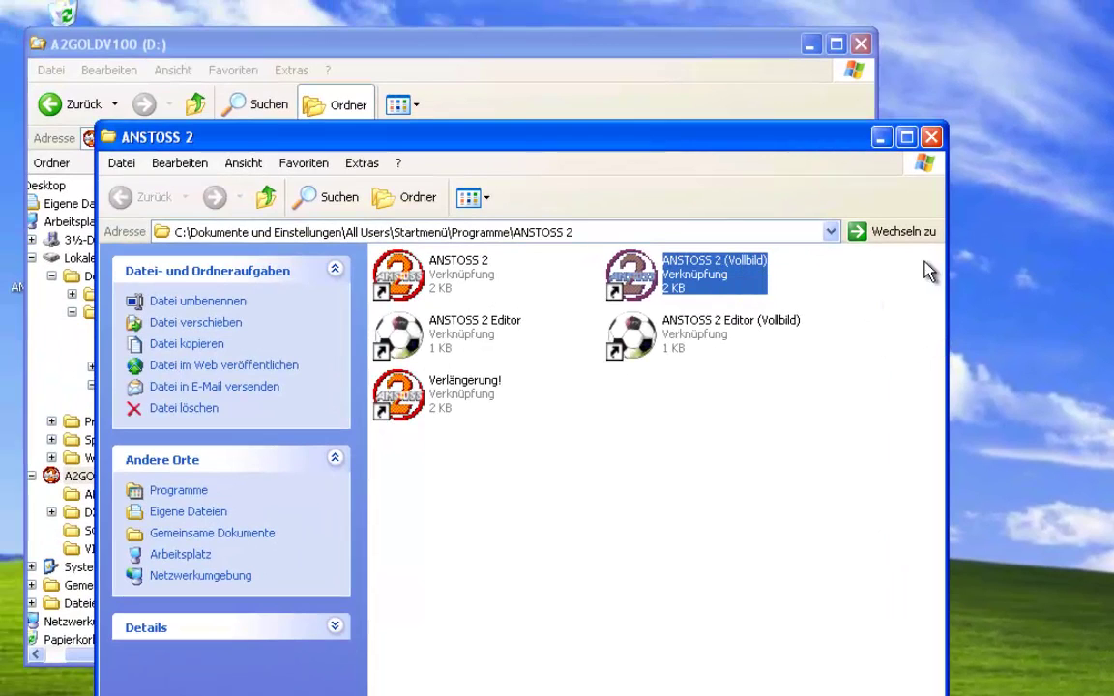
pyautogui.click(934, 140)
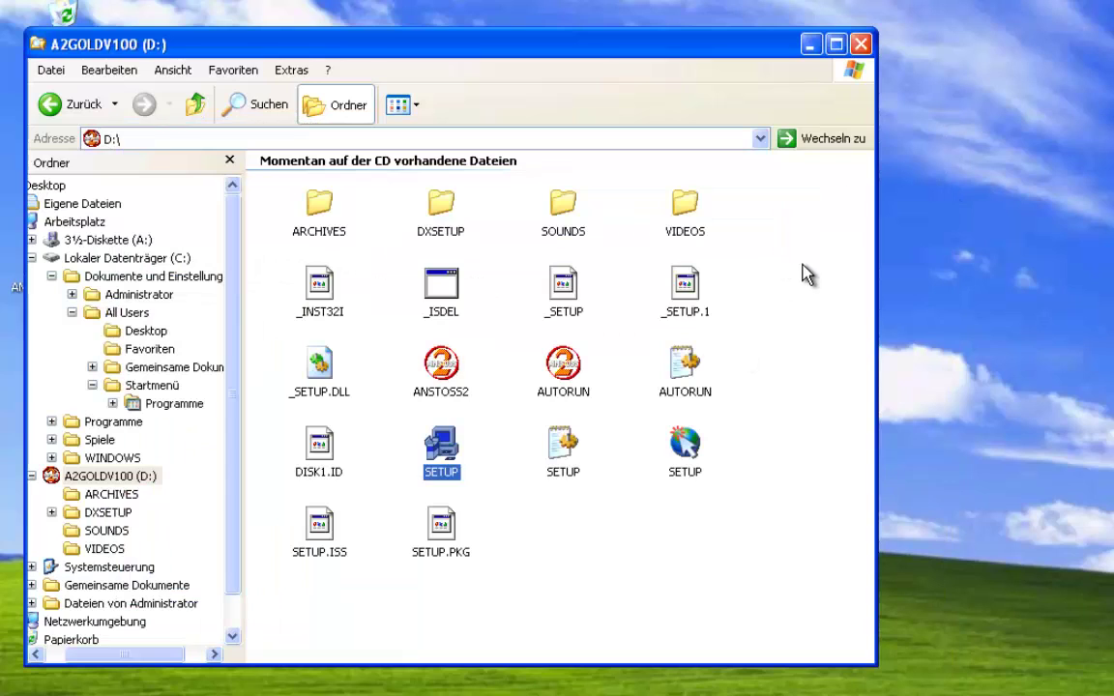
pyautogui.click(861, 45)
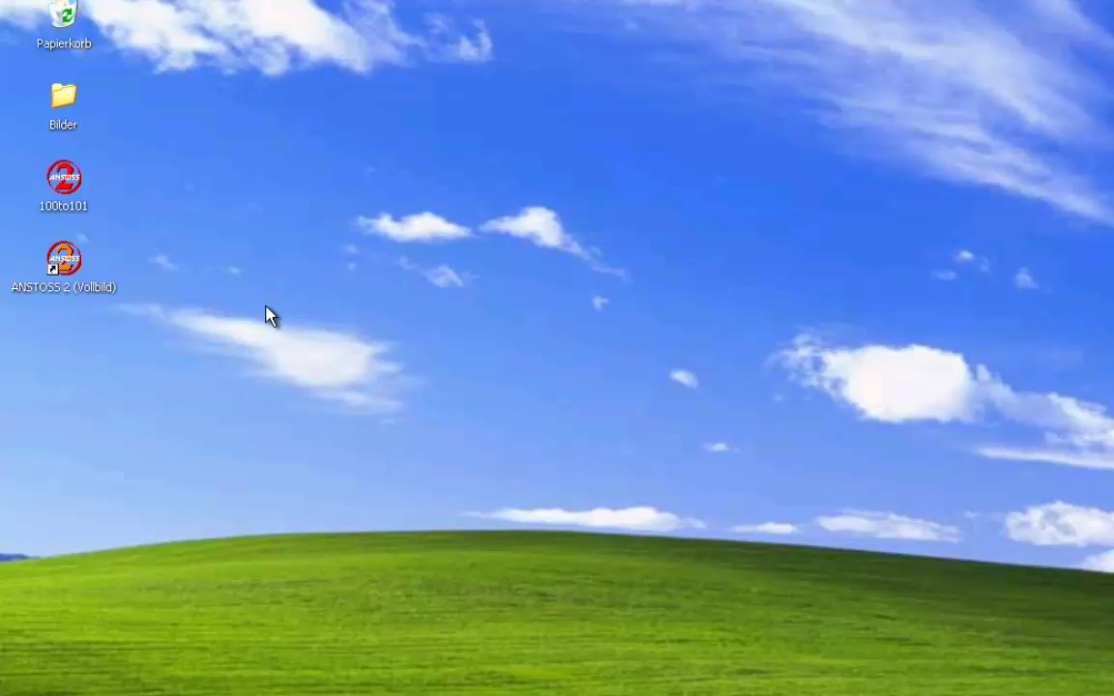
# Step: Patch ANSTOSS 2 Gold to version 1.01 with the 100to101 updater, selecting anstoss2 in the Spiele\Anstoss2Gold folder as the installed version
pyautogui.doubleClick(69, 196)
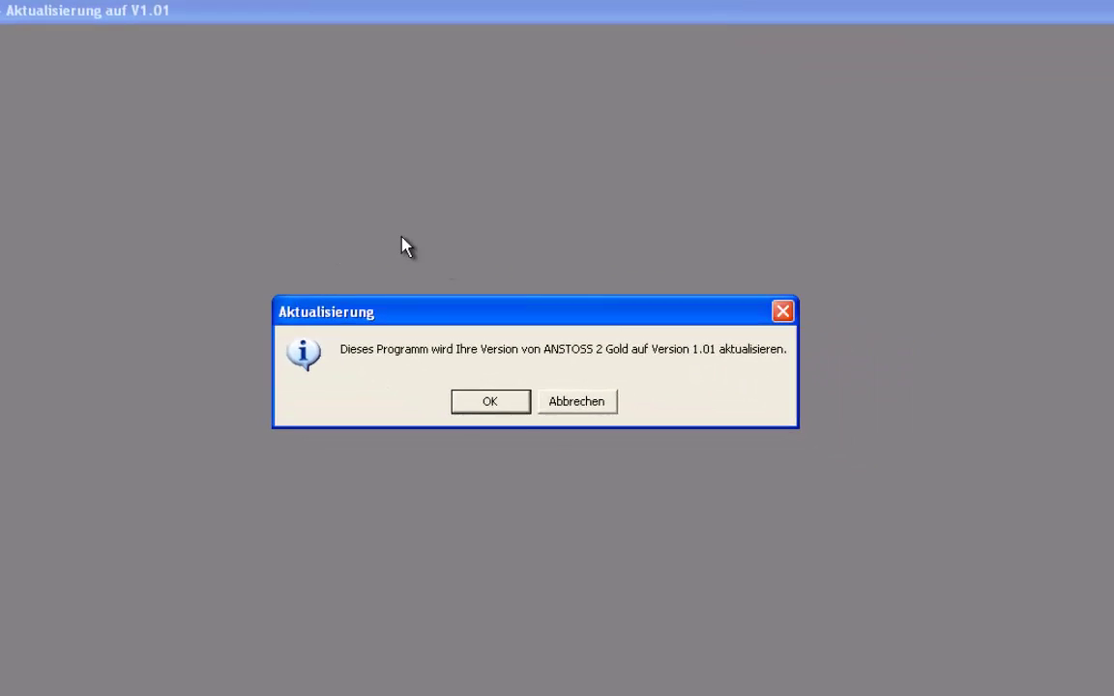
pyautogui.click(483, 403)
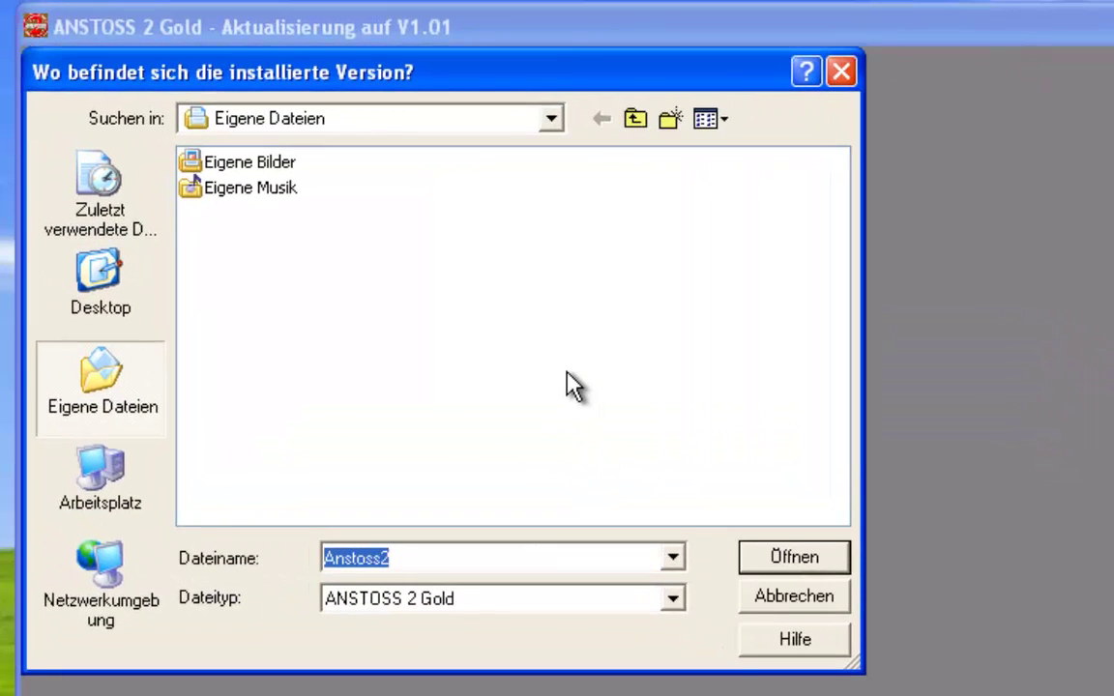
pyautogui.click(551, 118)
pyautogui.click(379, 265)
pyautogui.doubleClick(225, 214)
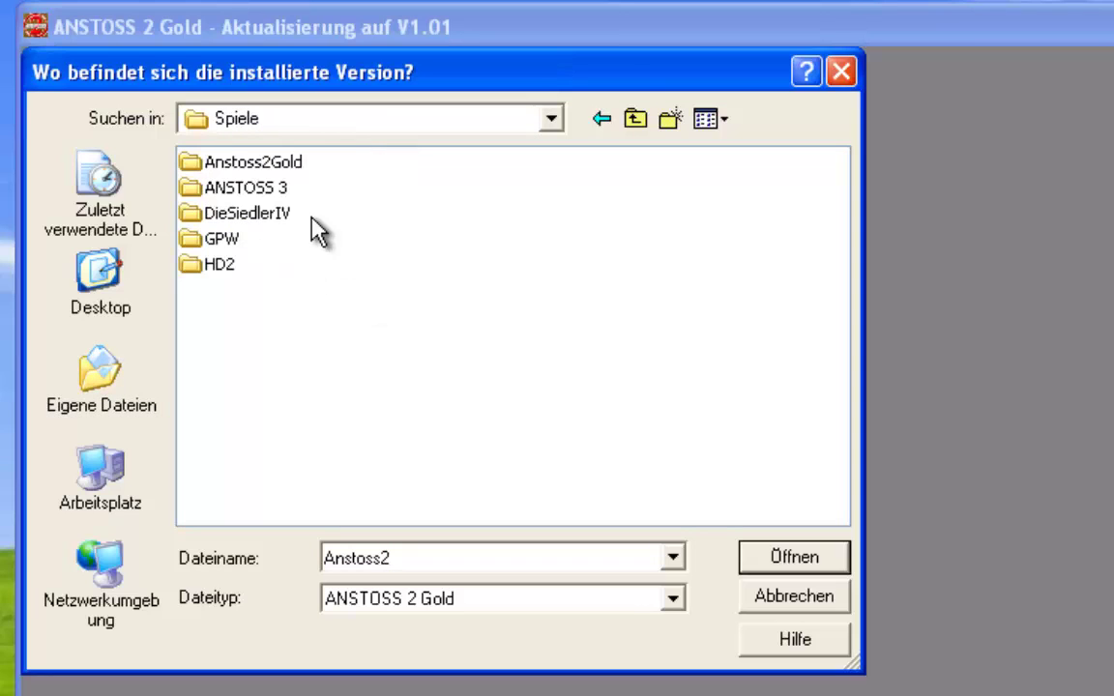
pyautogui.doubleClick(293, 164)
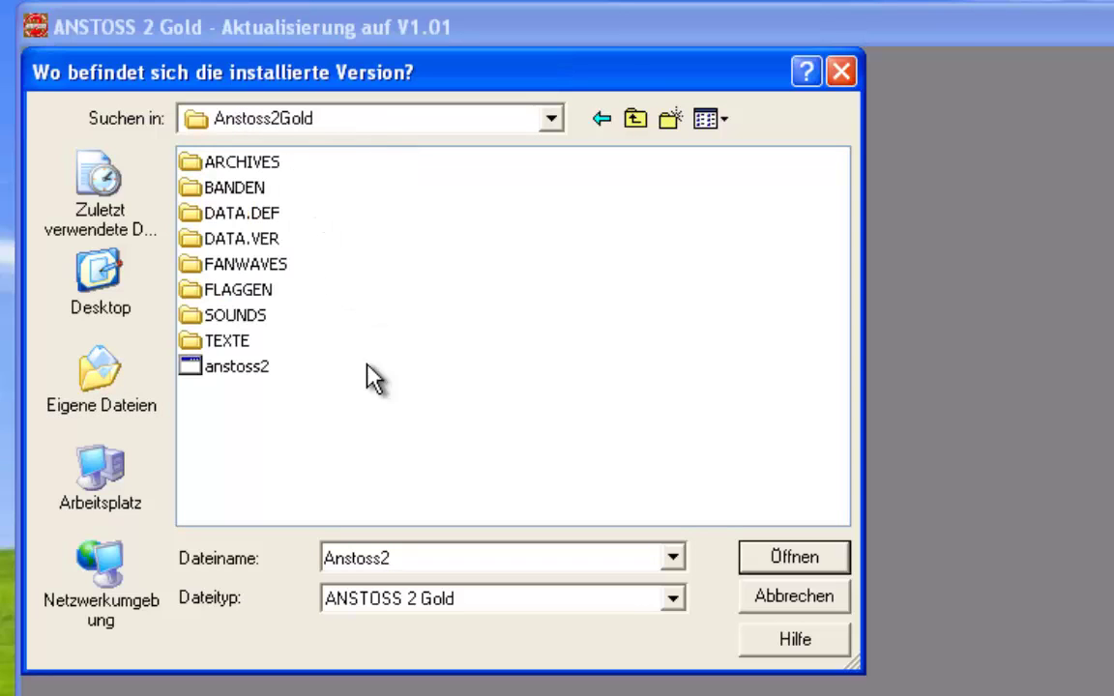
pyautogui.click(259, 375)
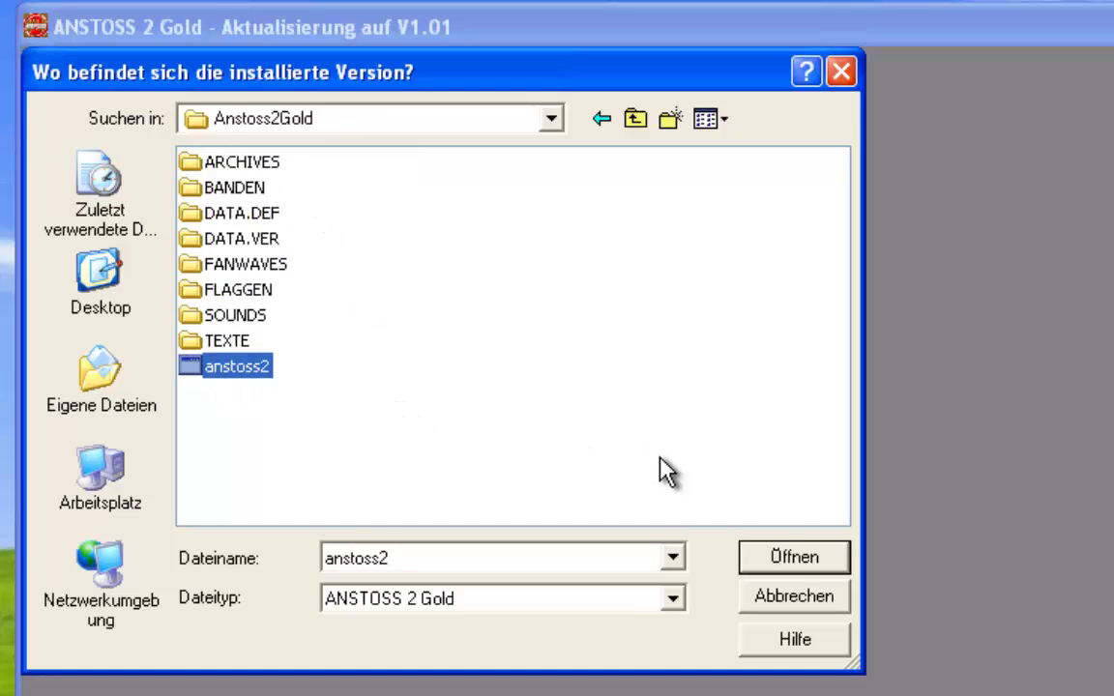
pyautogui.click(790, 561)
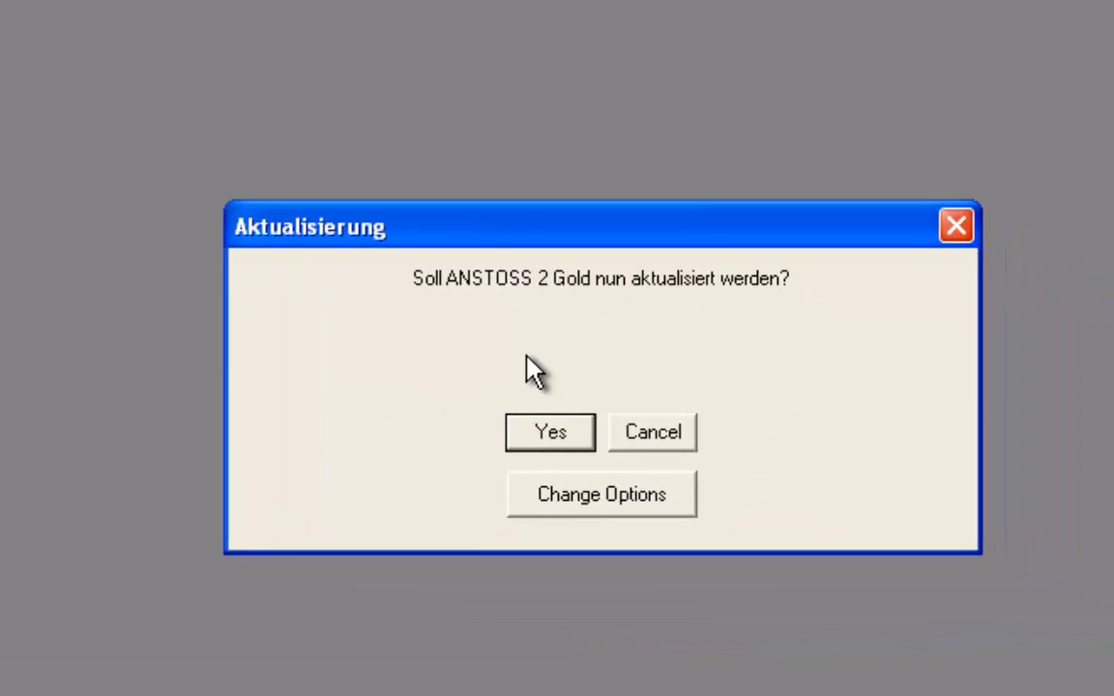
pyautogui.click(553, 434)
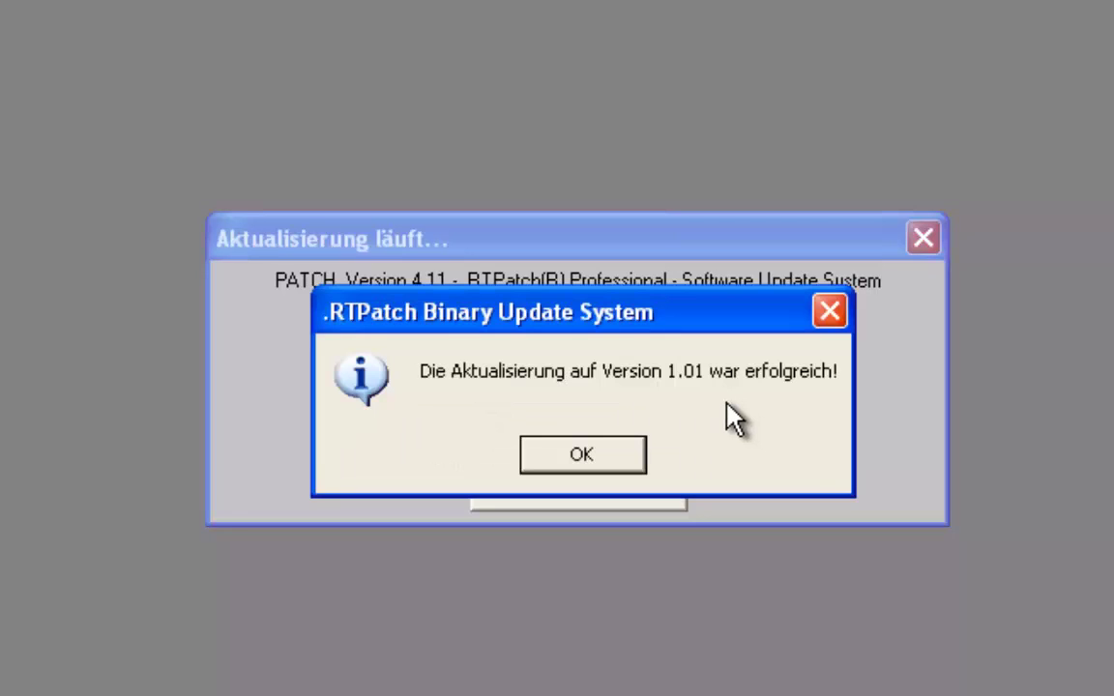
pyautogui.click(599, 461)
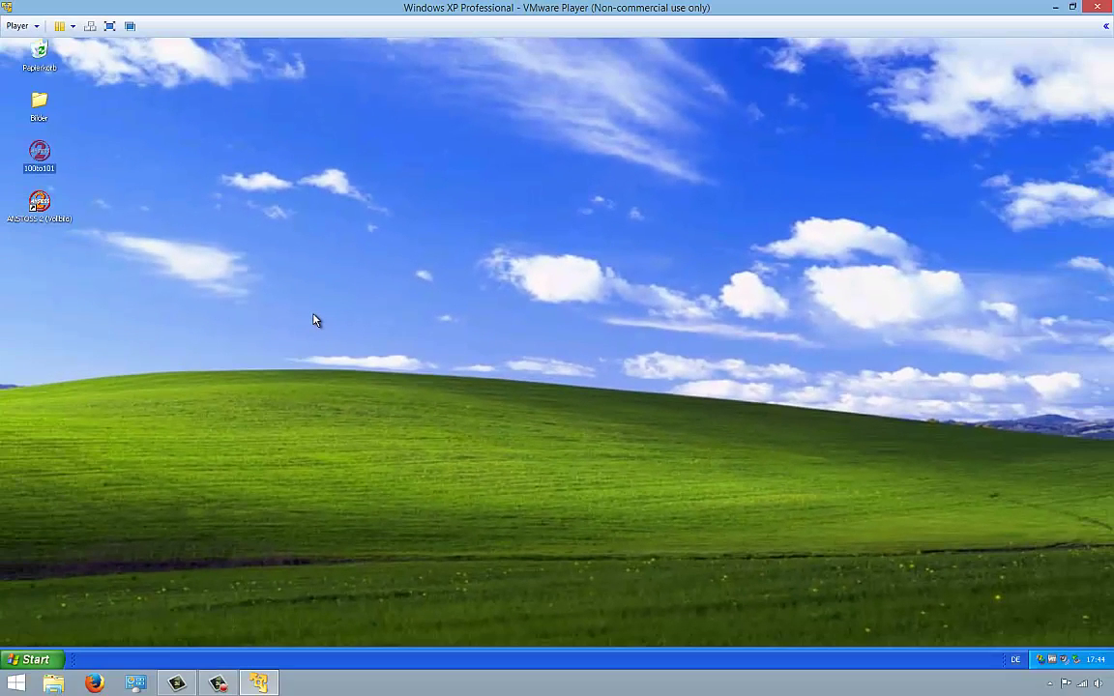
pyautogui.click(315, 320)
# Step: Shut down the Windows XP guest, confirming the power-off, and close VMware Player
pyautogui.click(21, 27)
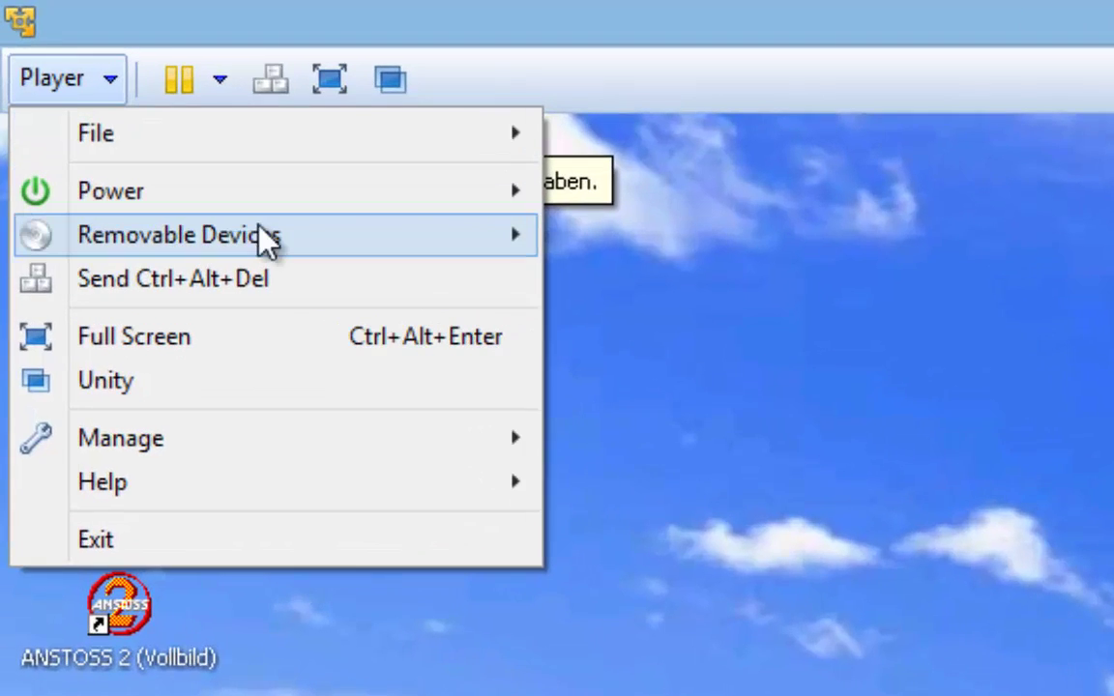
pyautogui.moveTo(100, 91)
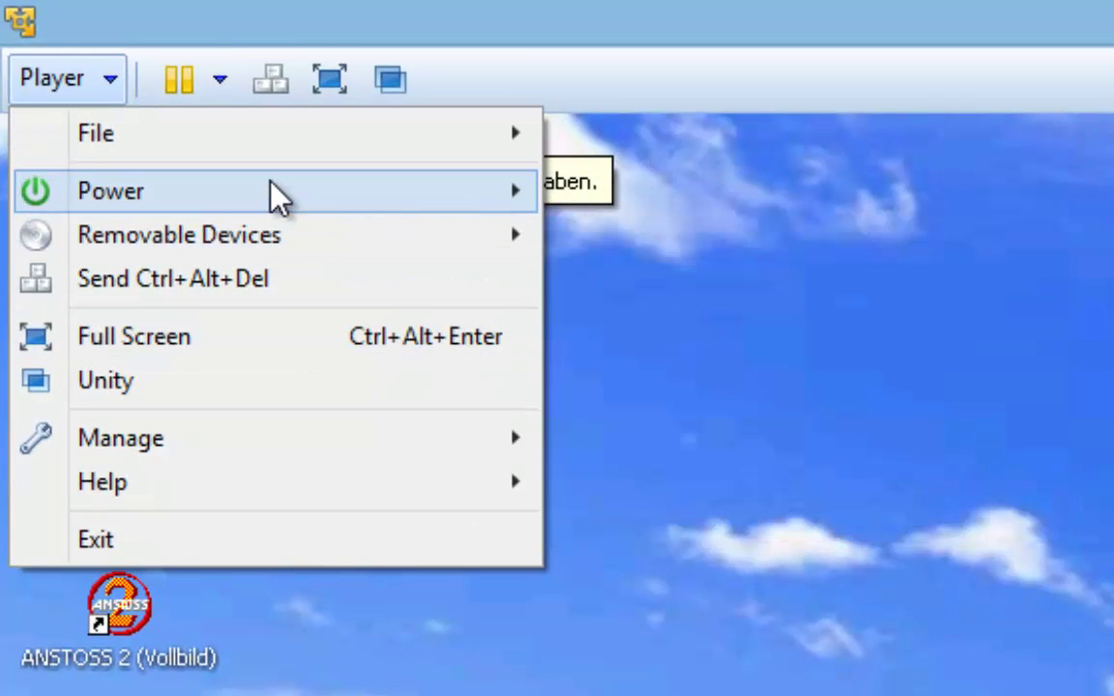
pyautogui.moveTo(279, 198)
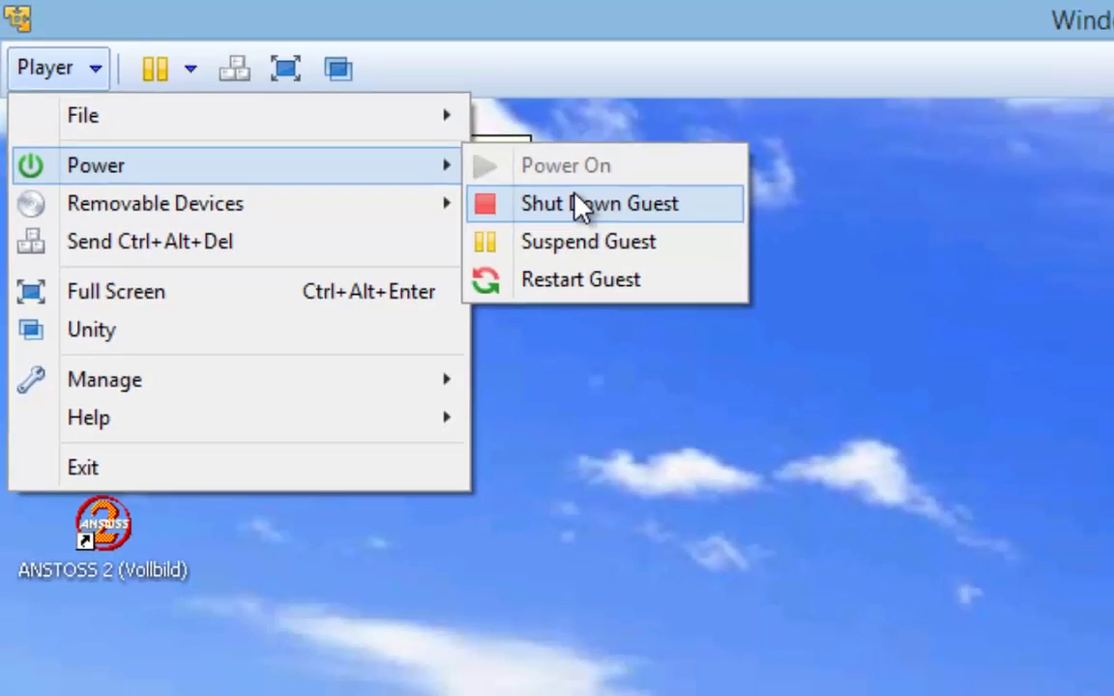
pyautogui.click(667, 234)
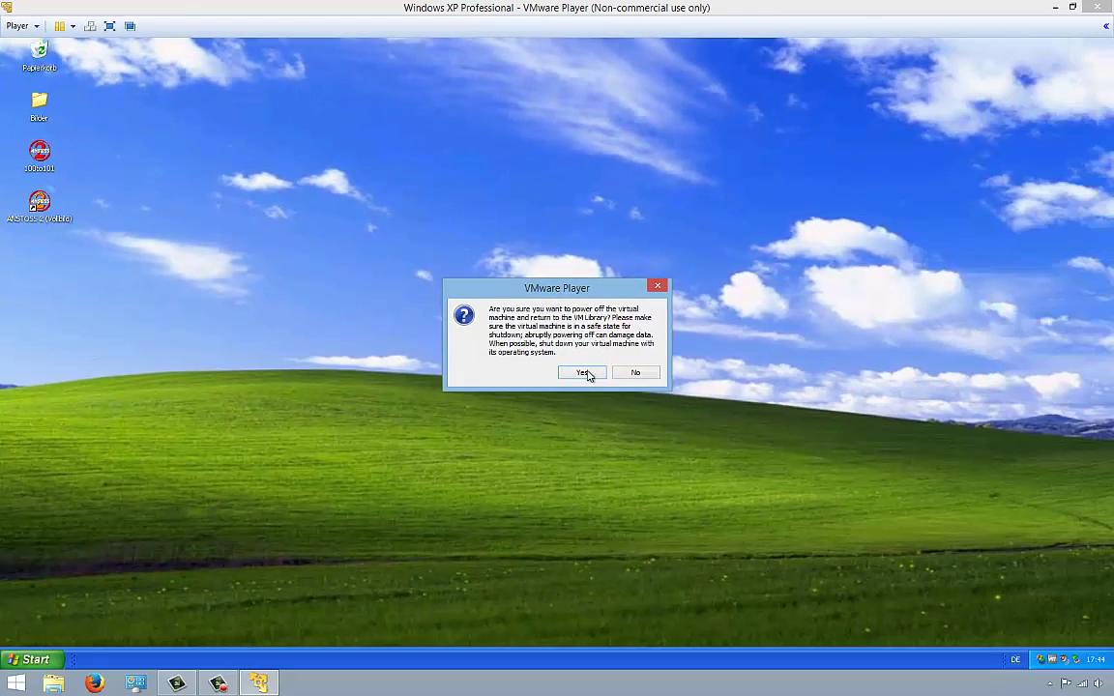
pyautogui.click(583, 372)
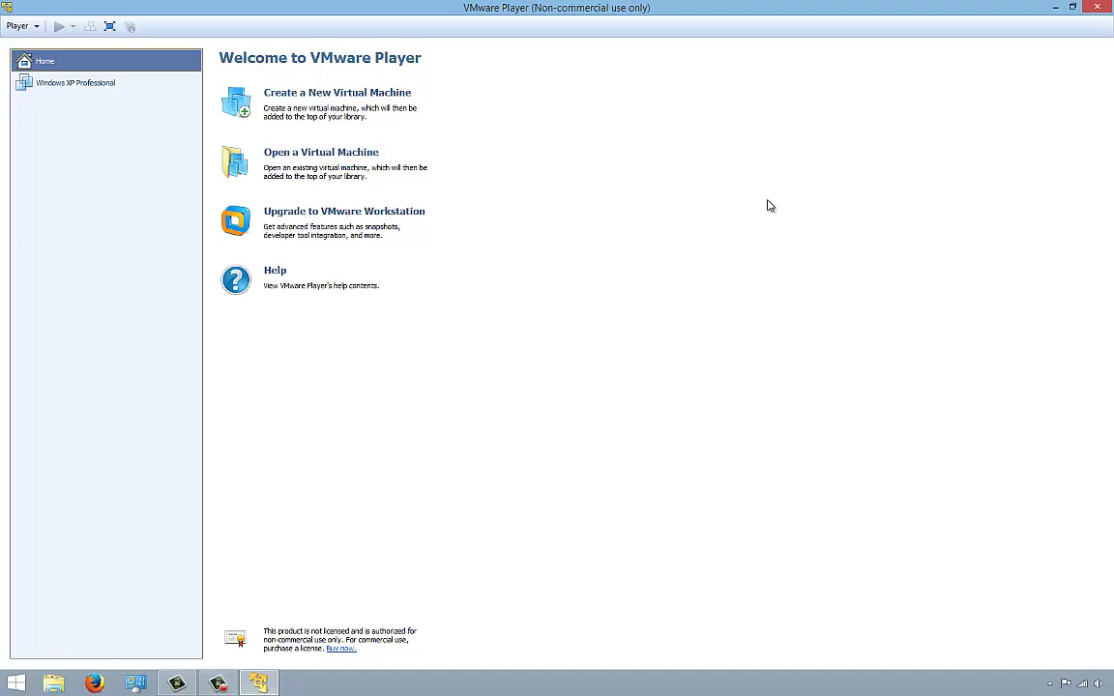
pyautogui.click(1097, 8)
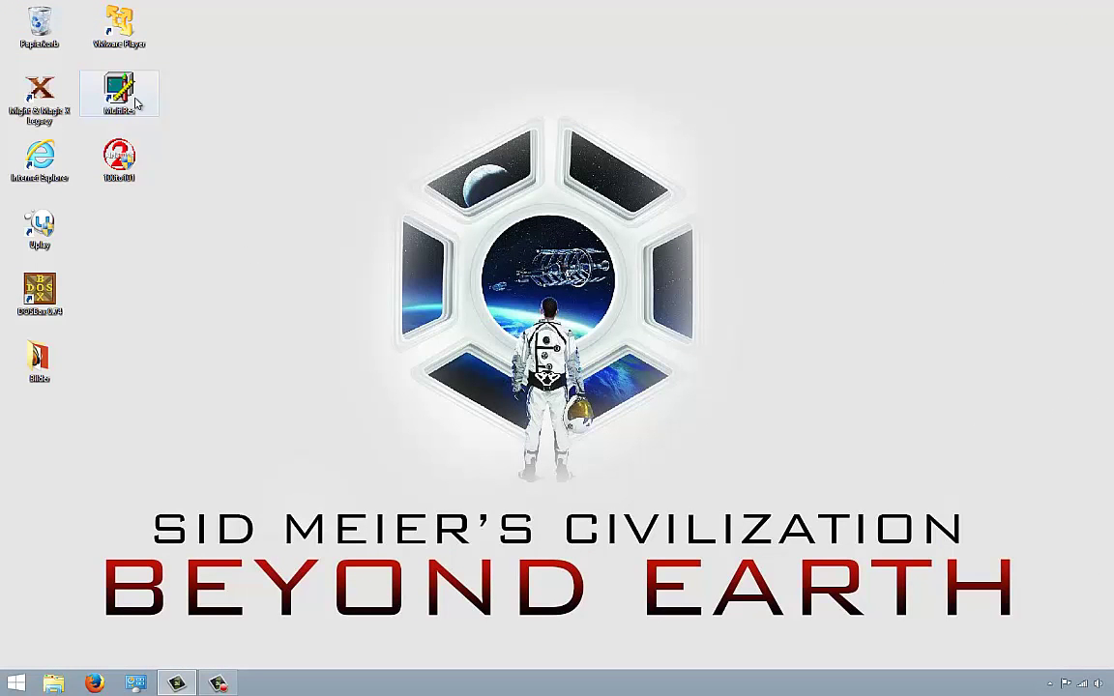
# Step: Start MultiRes on the host, switch the display to the first HiColor (16 bit) mode listed, and accept the change
pyautogui.doubleClick(136, 103)
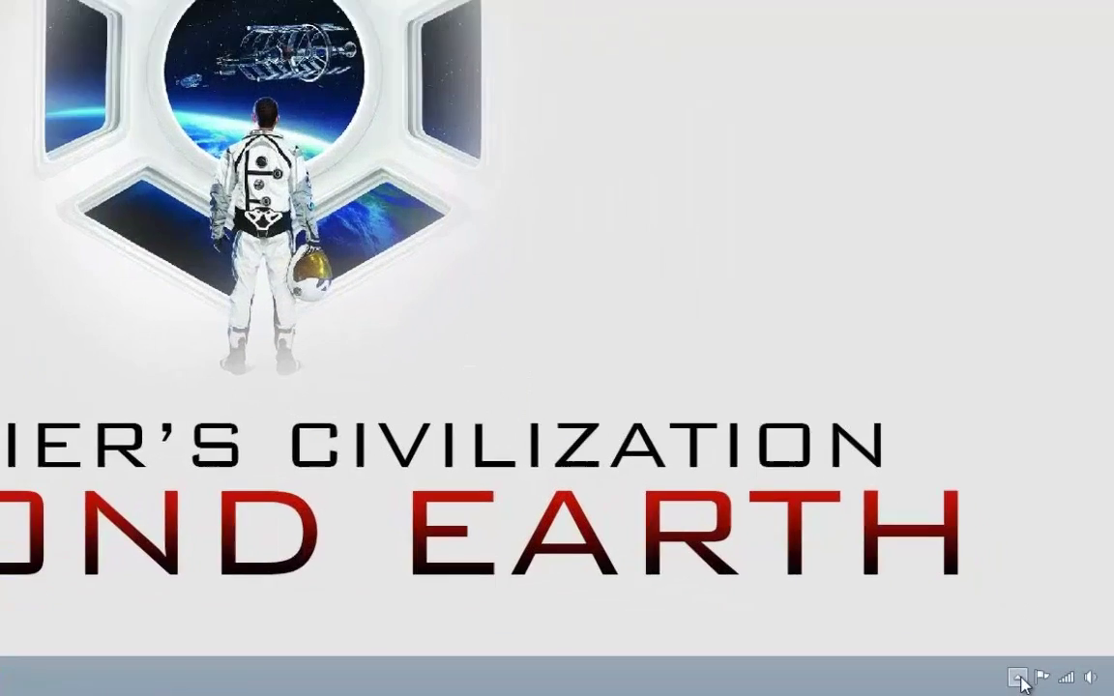
pyautogui.click(1051, 681)
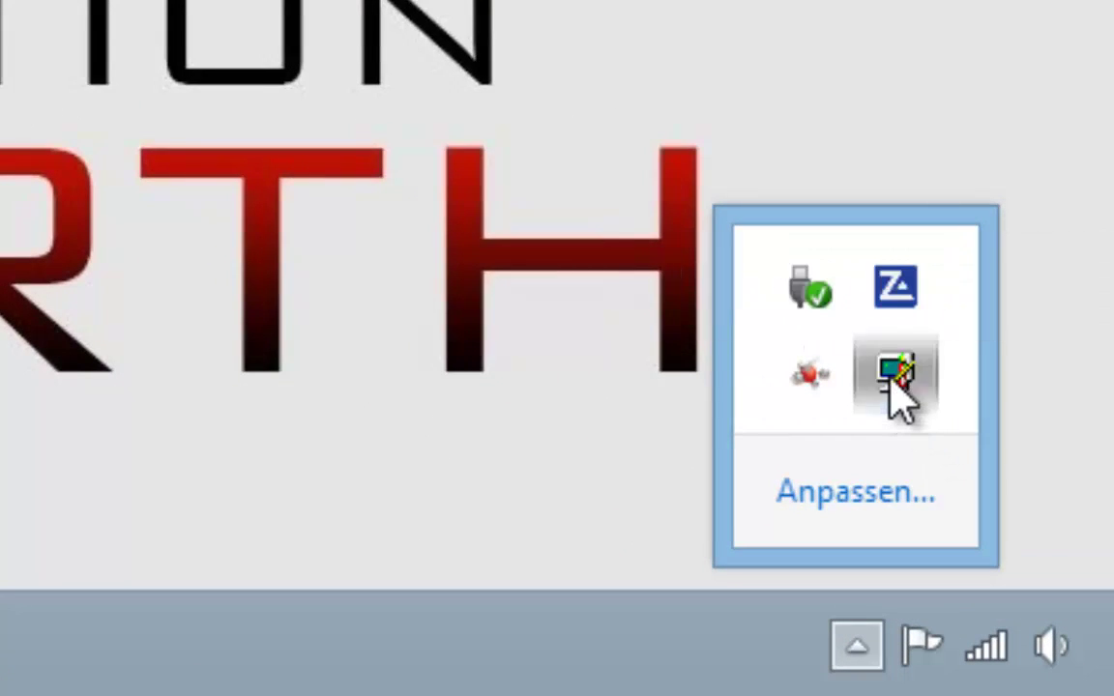
pyautogui.click(890, 385)
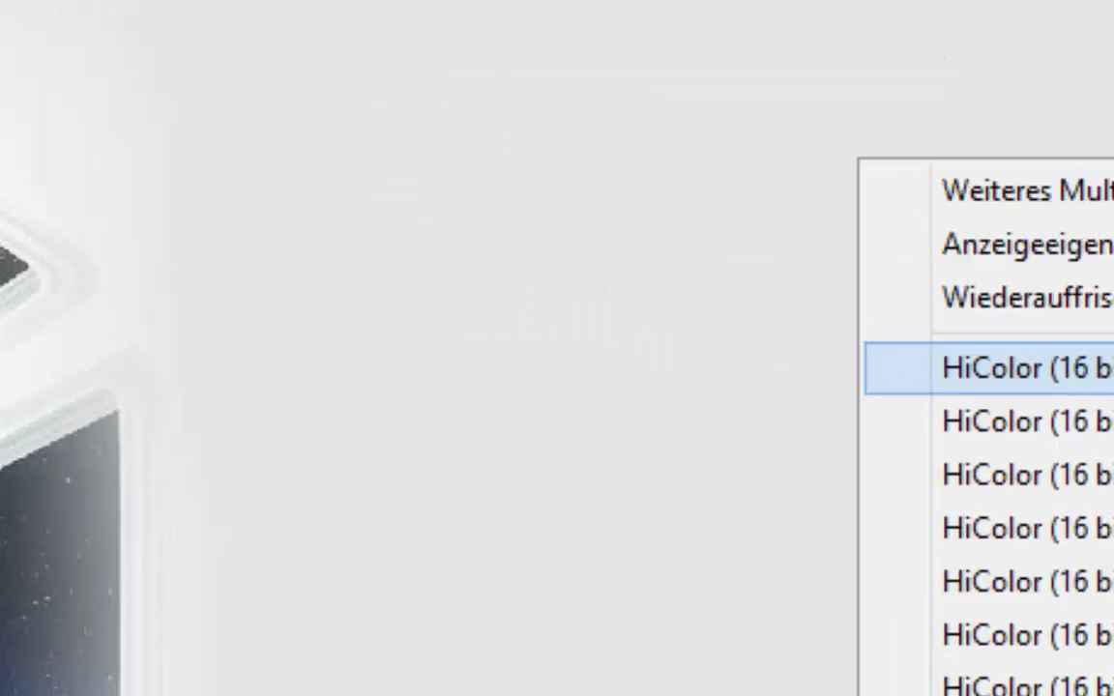
pyautogui.click(746, 290)
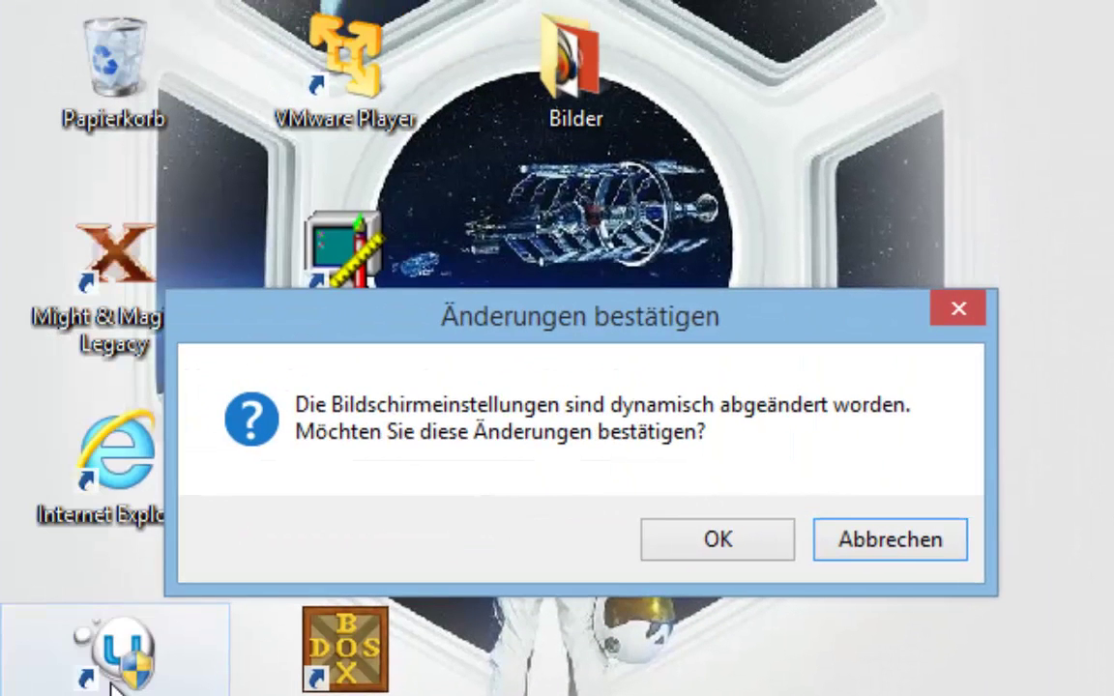
pyautogui.click(703, 541)
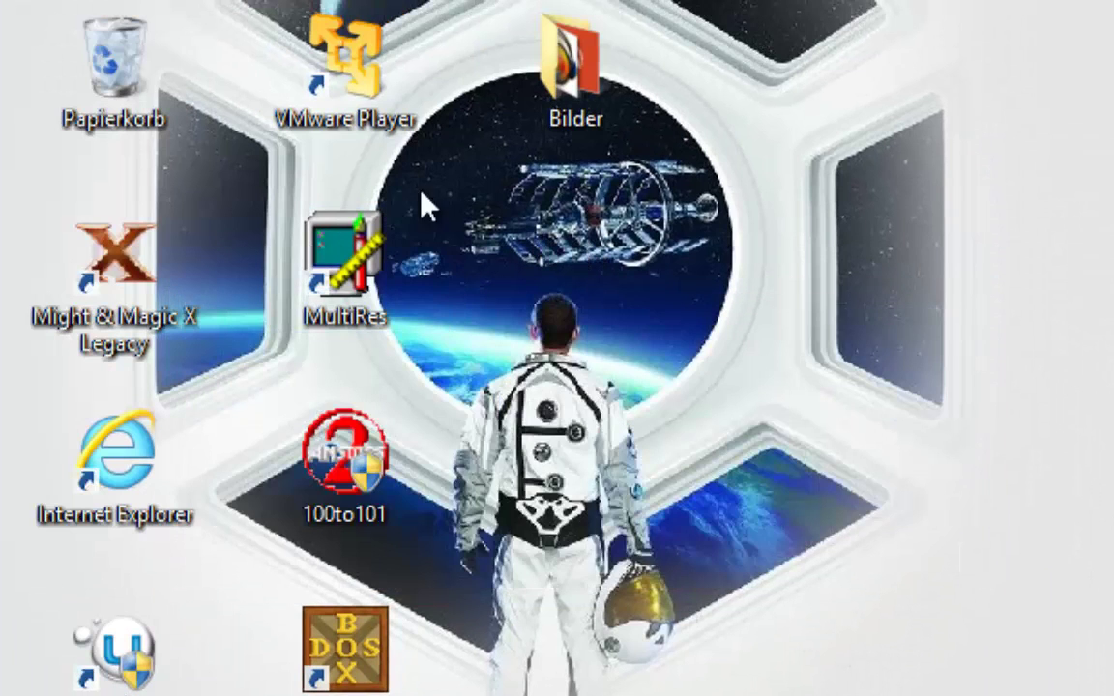
# Step: Open VMware Player, move its window to the screen's upper-left corner, and start the Windows XP Professional virtual machine
pyautogui.doubleClick(361, 92)
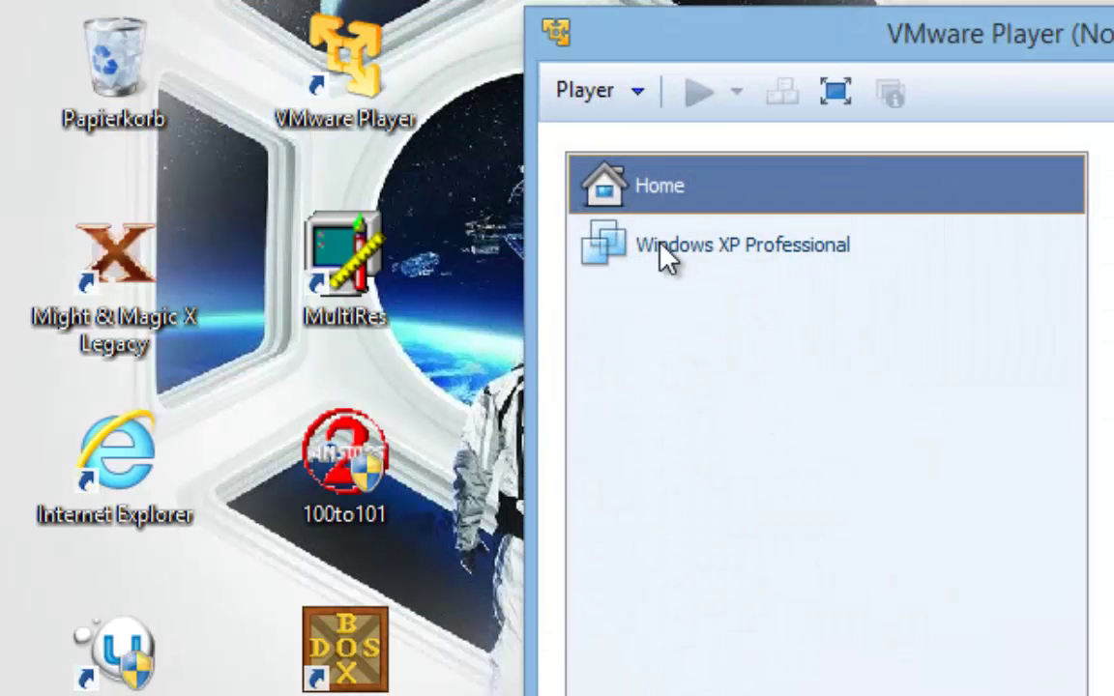
pyautogui.moveTo(580, 48); pyautogui.dragTo(261, 13)
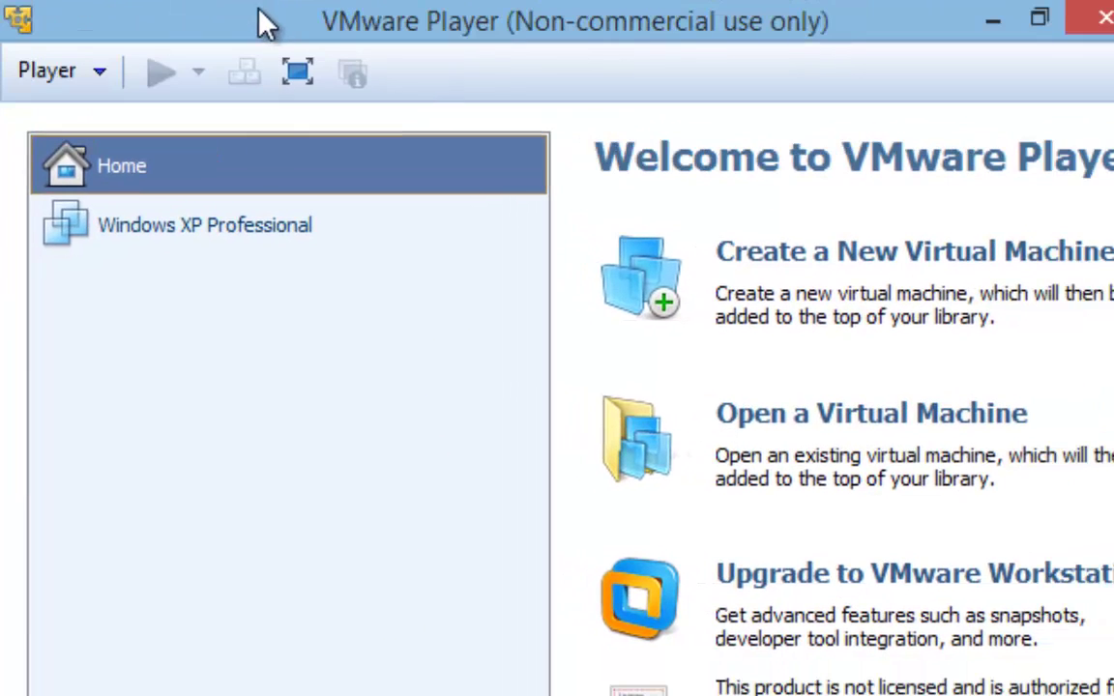
pyautogui.doubleClick(255, 234)
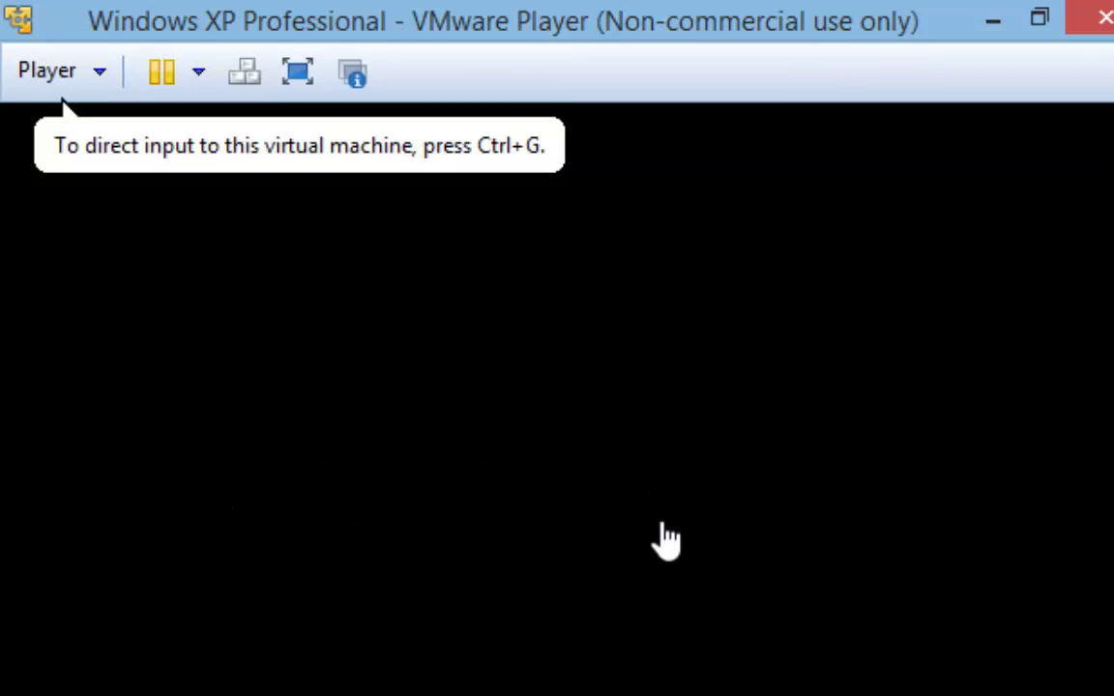
pyautogui.click(517, 437)
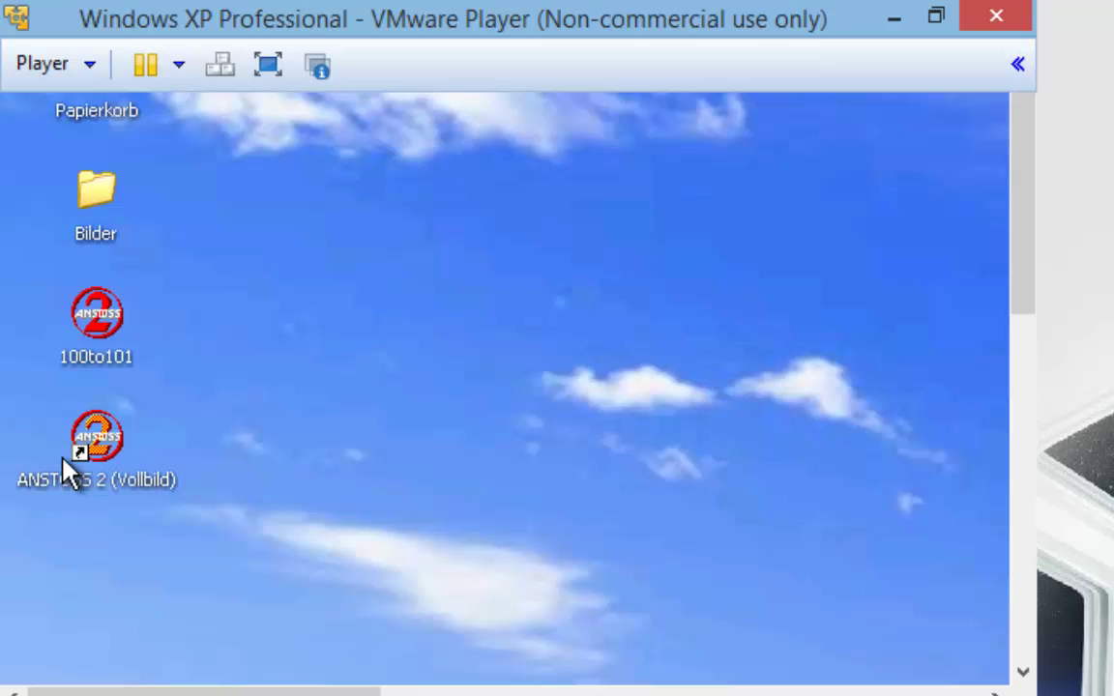
# Step: Launch ANSTOSS 2 (Vollbild) from the guest's desktop and switch the virtual machine to full screen
pyautogui.doubleClick(116, 447)
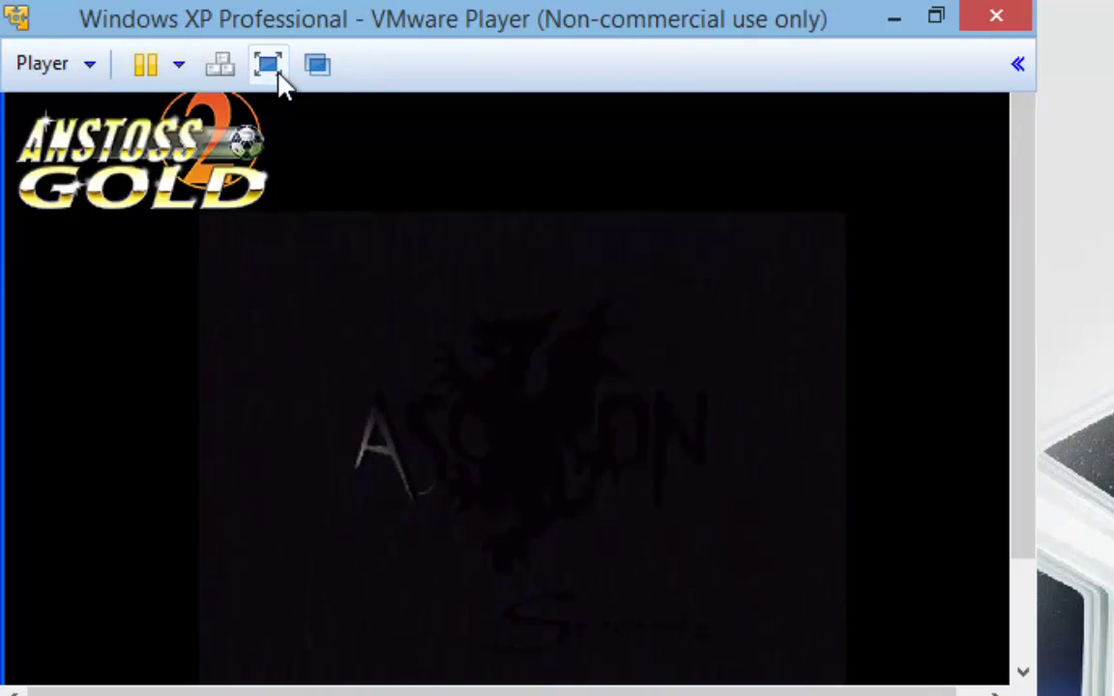
pyautogui.click(270, 68)
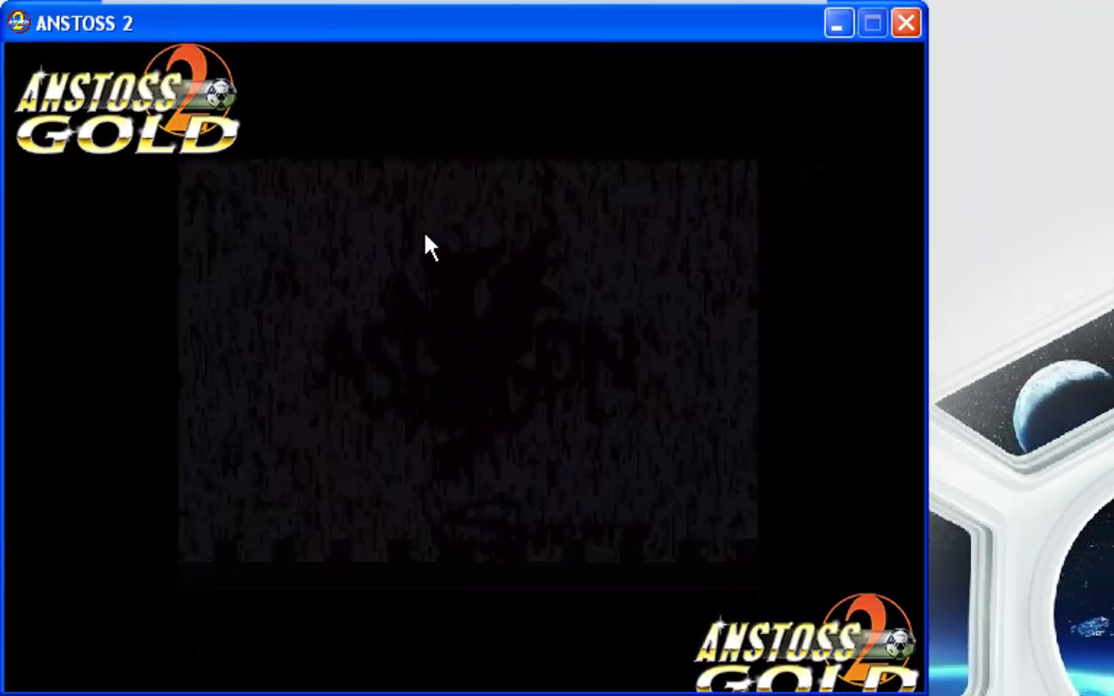
pyautogui.moveTo(318, 5)
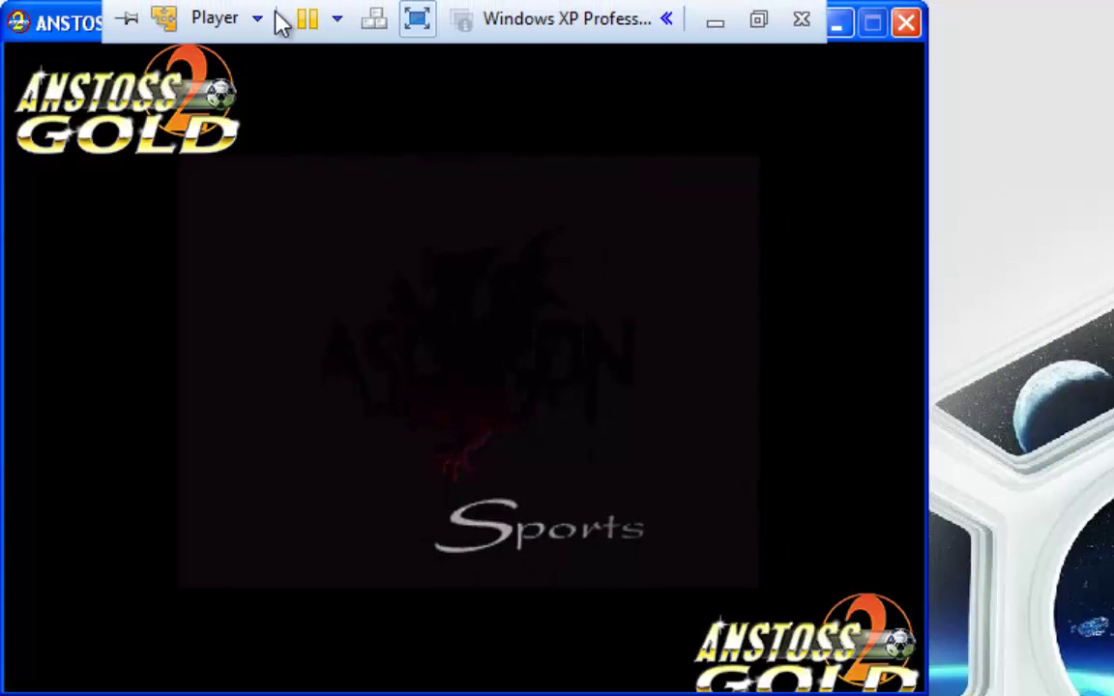